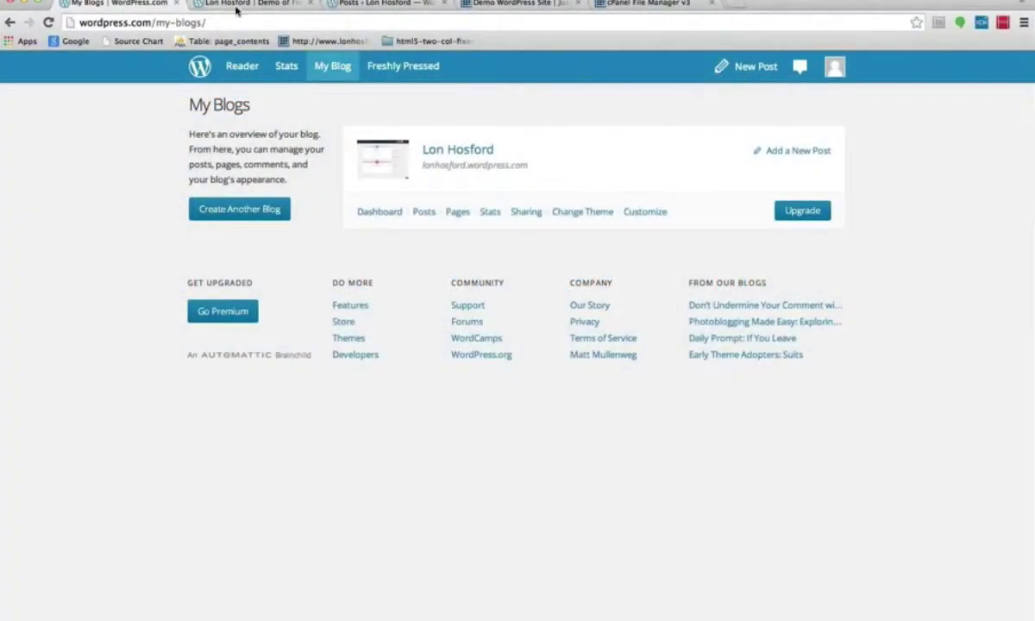
Move from the WordPress.com demo blog to the self-hosted Demo Wordpress Site's front page.
left_click(242, 5)
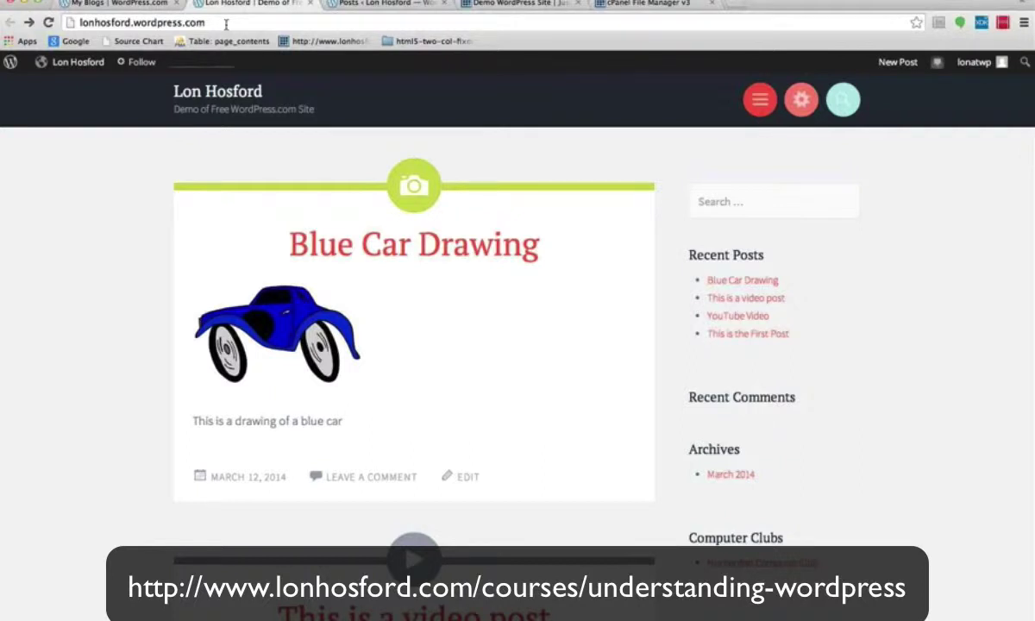
left_click(517, 4)
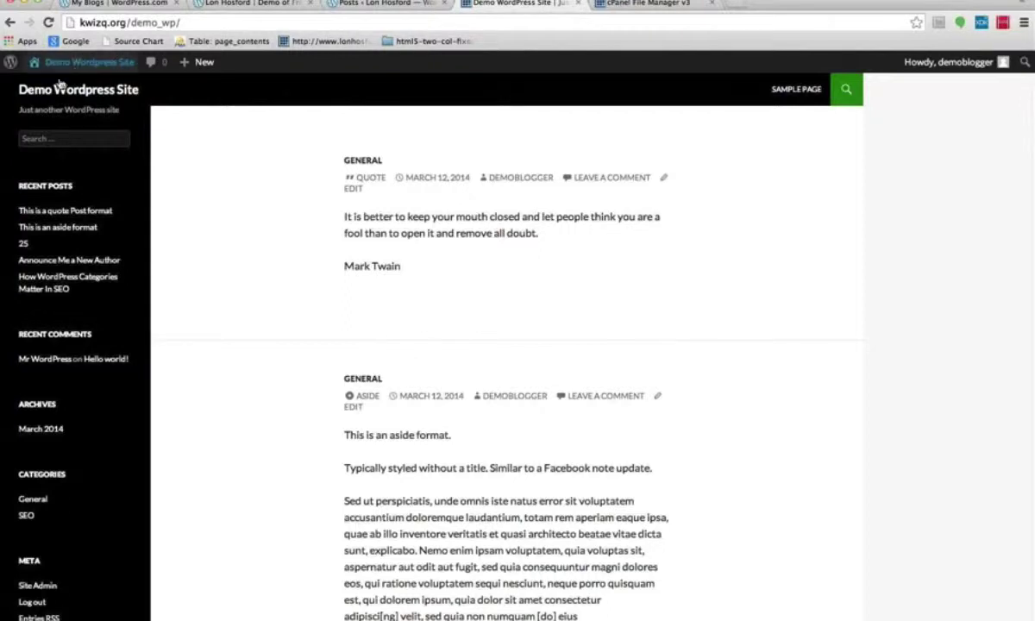
Open the Demo Wordpress Site's admin Dashboard from the site name in the admin bar.
mouse_move(76, 72)
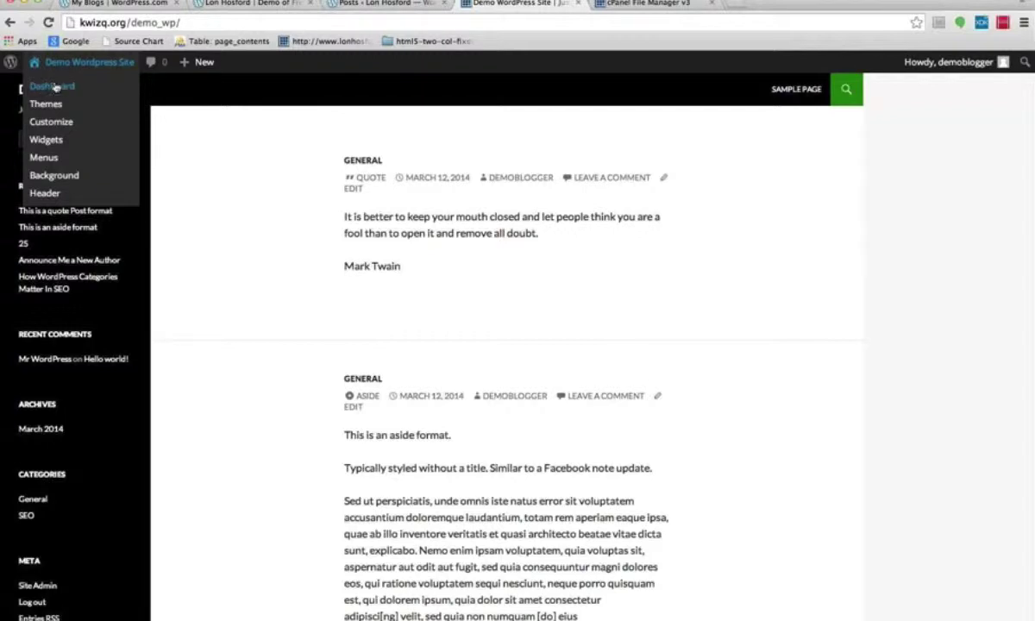
left_click(56, 87)
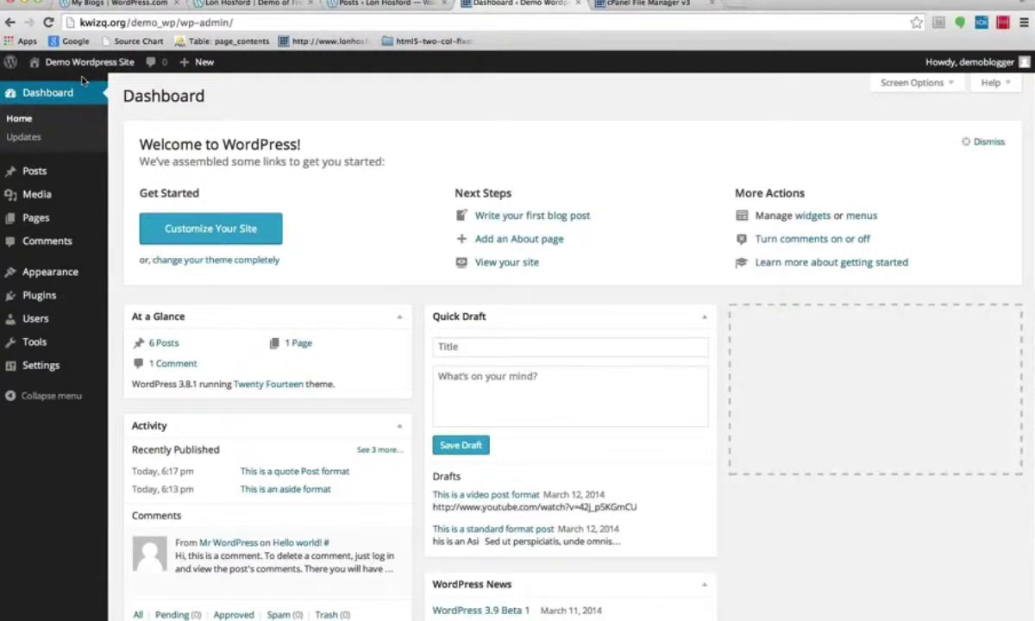
Open Users > All Users to list the site's accounts and their roles.
mouse_move(43, 321)
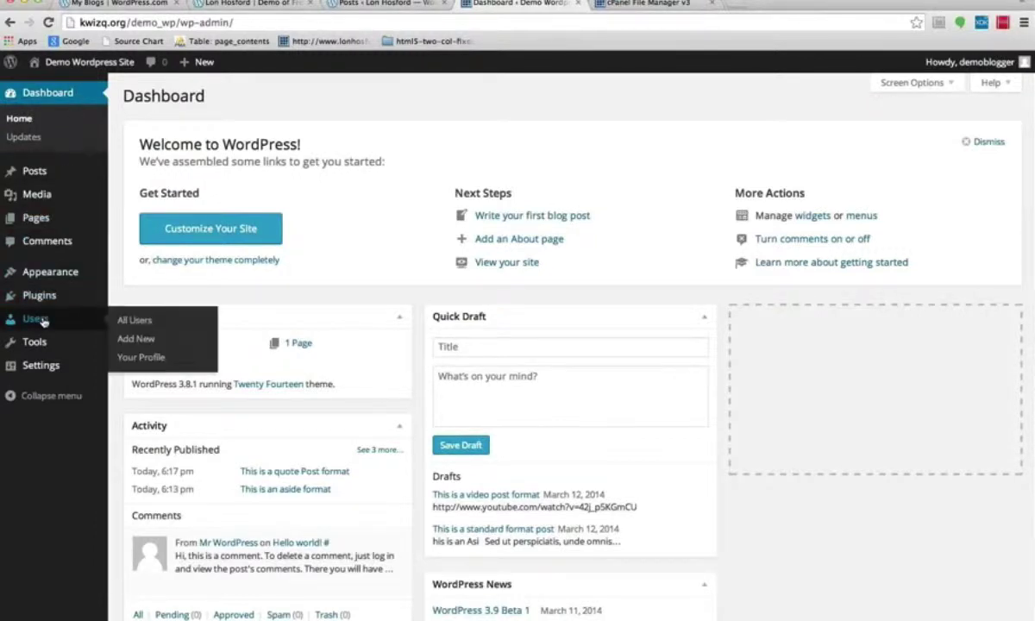
left_click(138, 322)
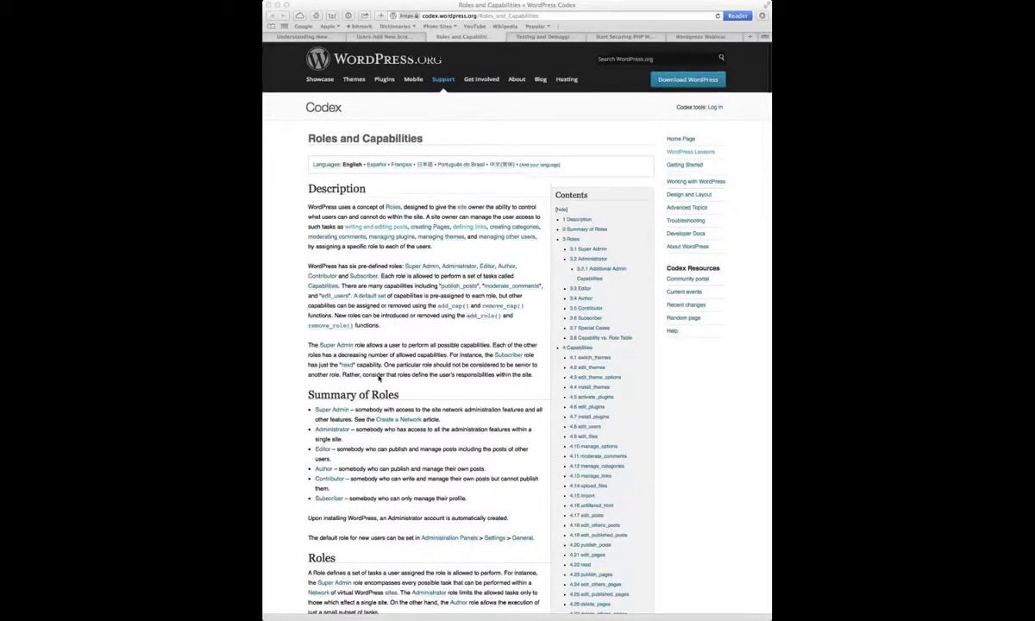
Scroll the Codex Roles and Capabilities article down to its Summary of Roles.
scroll(378, 377, "down", 2)
scroll(378, 377, "down", 2)
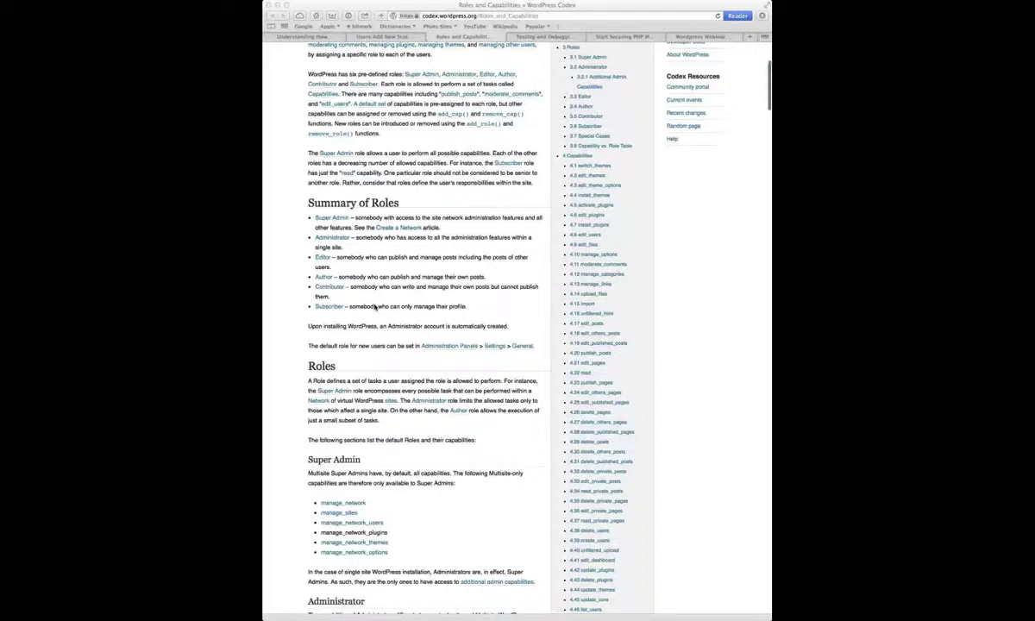
Scroll past the Administrator capability list to the Capability vs. Role table.
scroll(375, 307, "down", 5)
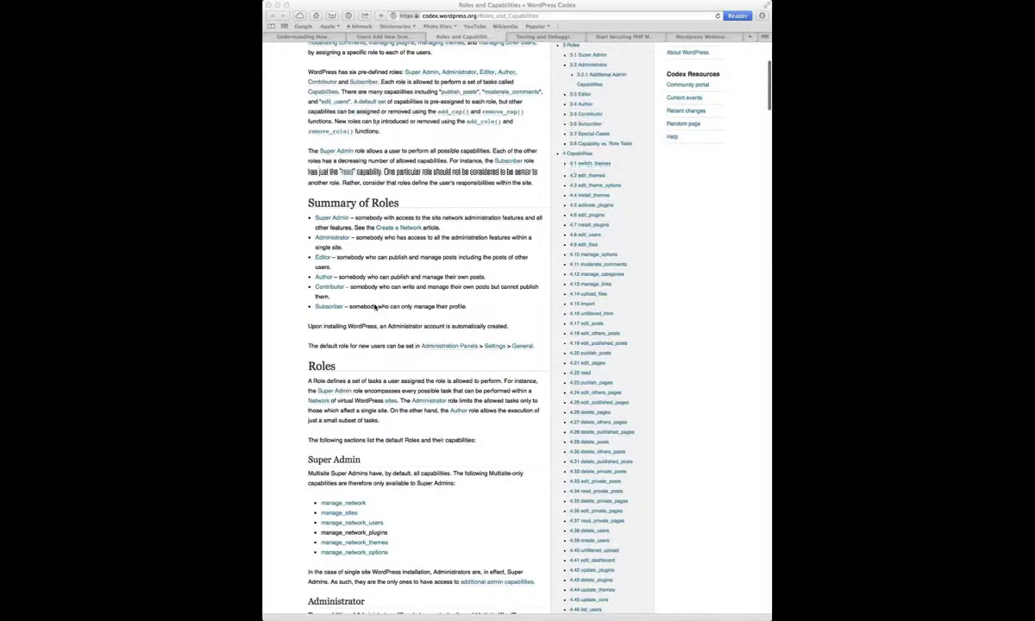
scroll(375, 306, "down", 4)
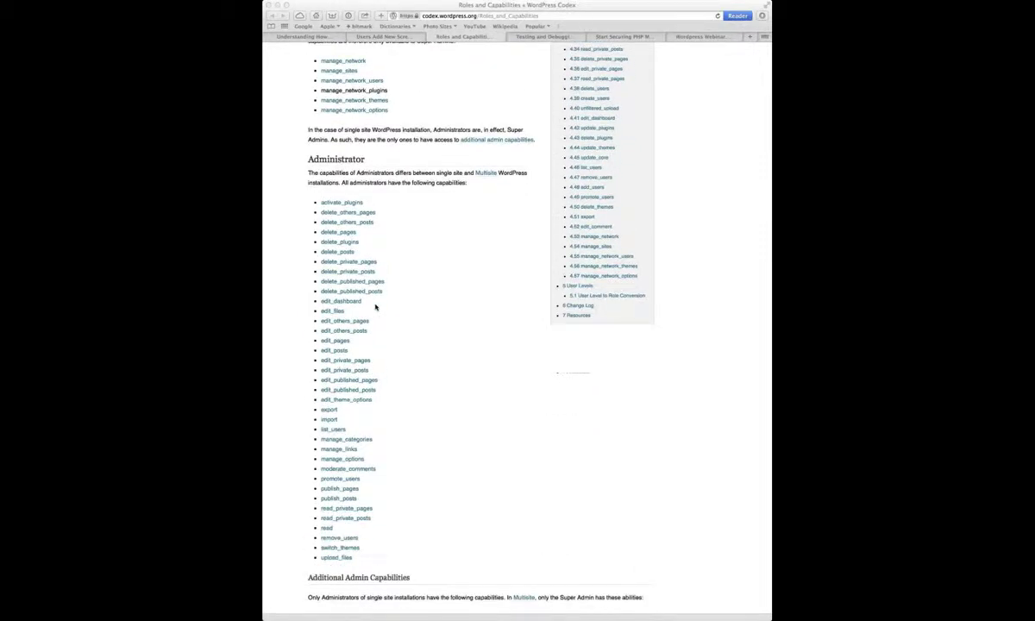
scroll(443, 348, "down", 3)
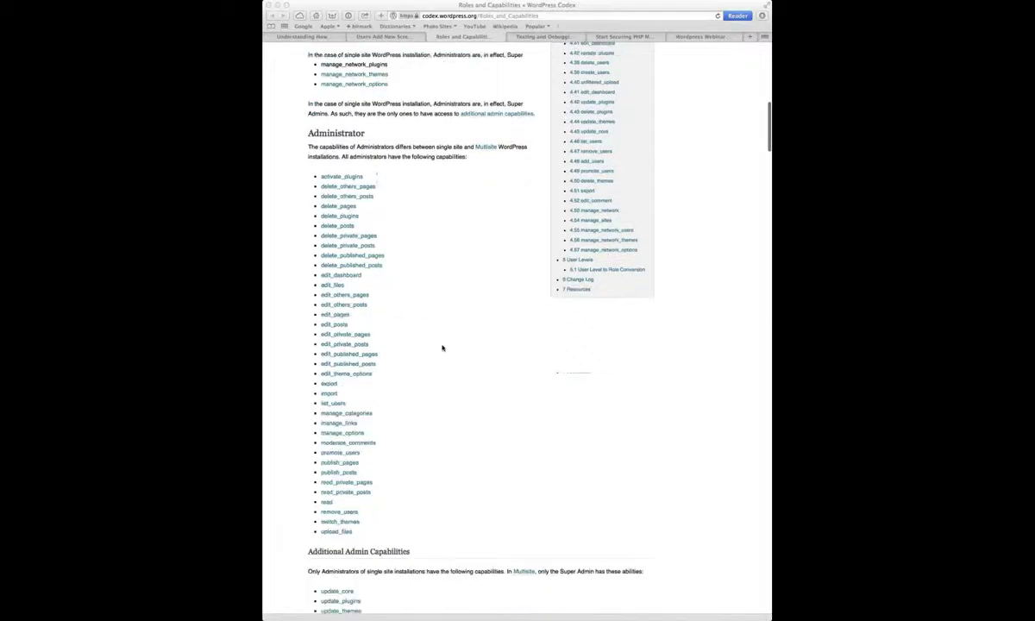
scroll(442, 347, "down", 15)
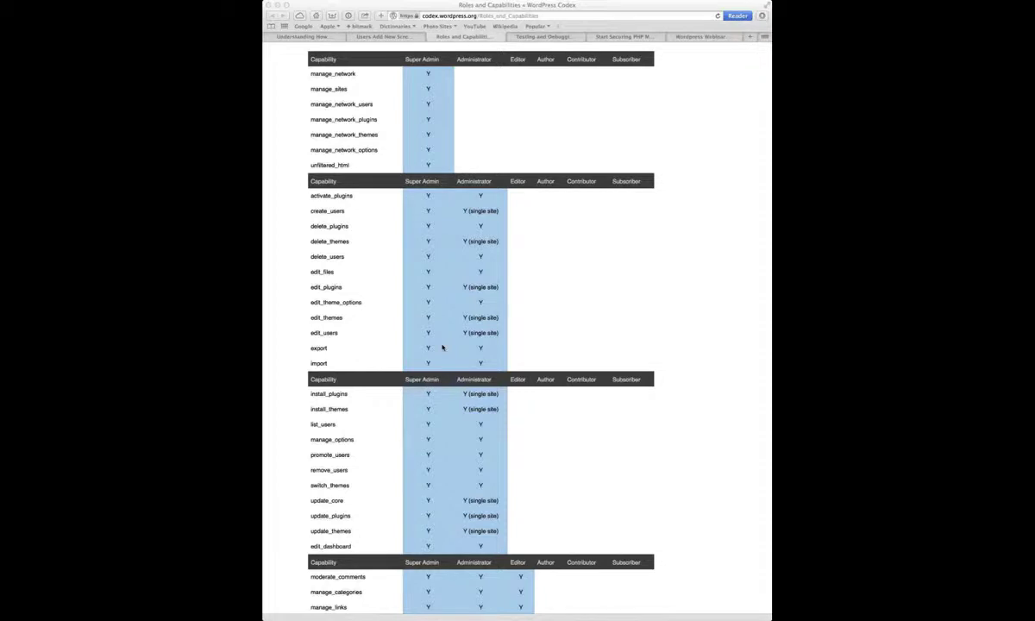
Scroll the capability table to Editor rows such as moderate_comments and publish_pages.
left_click(432, 62)
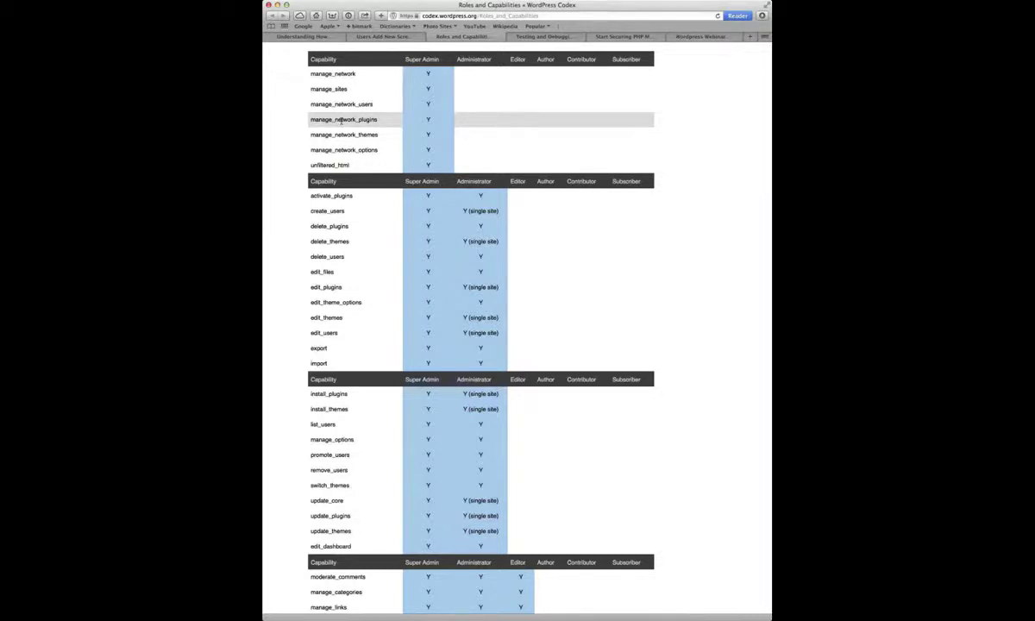
scroll(341, 120, "down", 1)
scroll(341, 120, "down", 3)
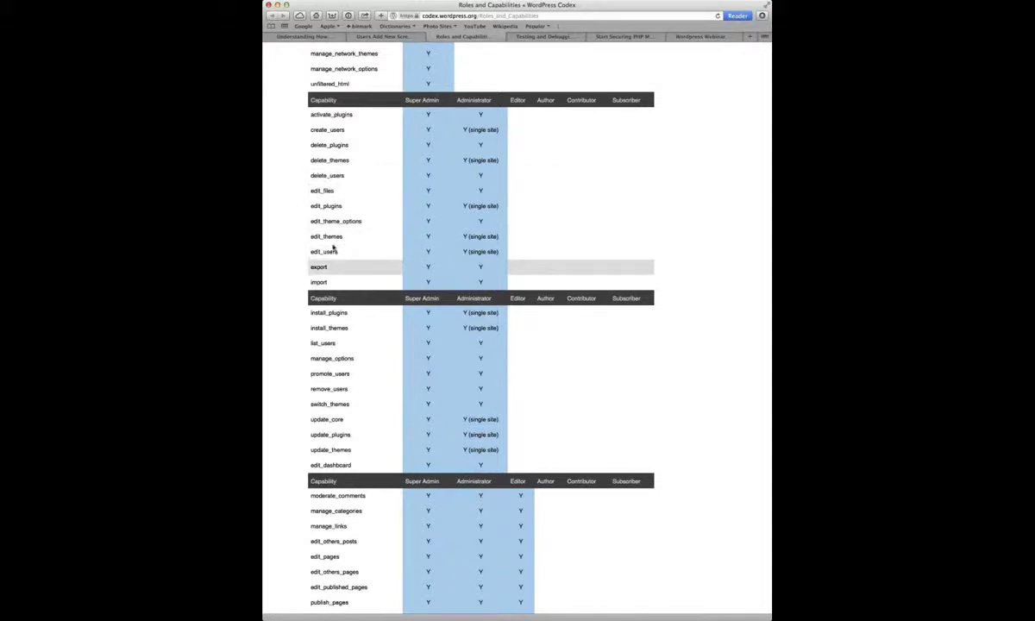
scroll(338, 273, "down", 1)
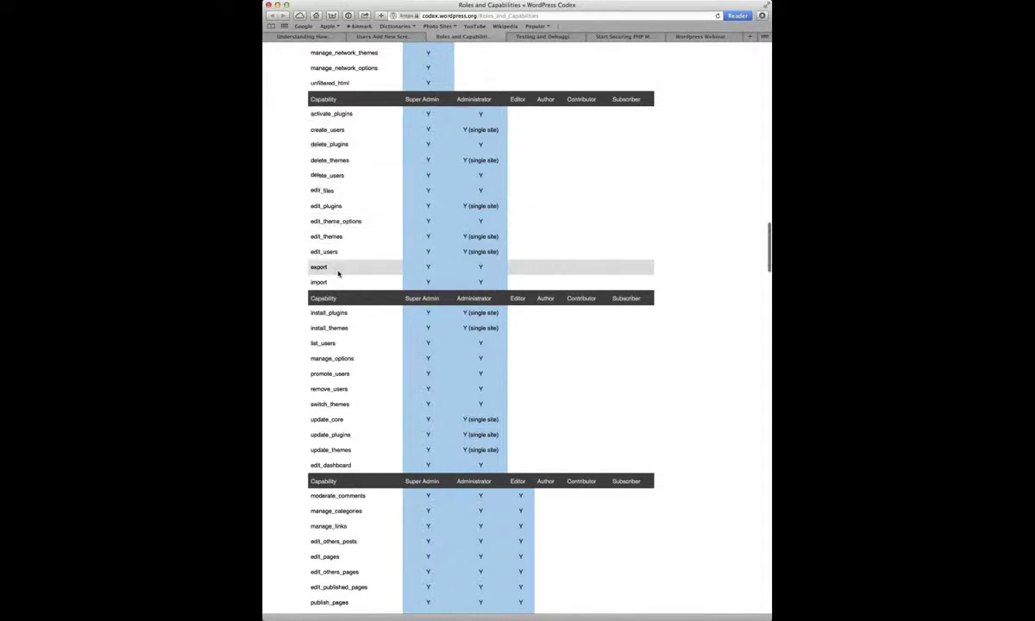
scroll(338, 273, "down", 2)
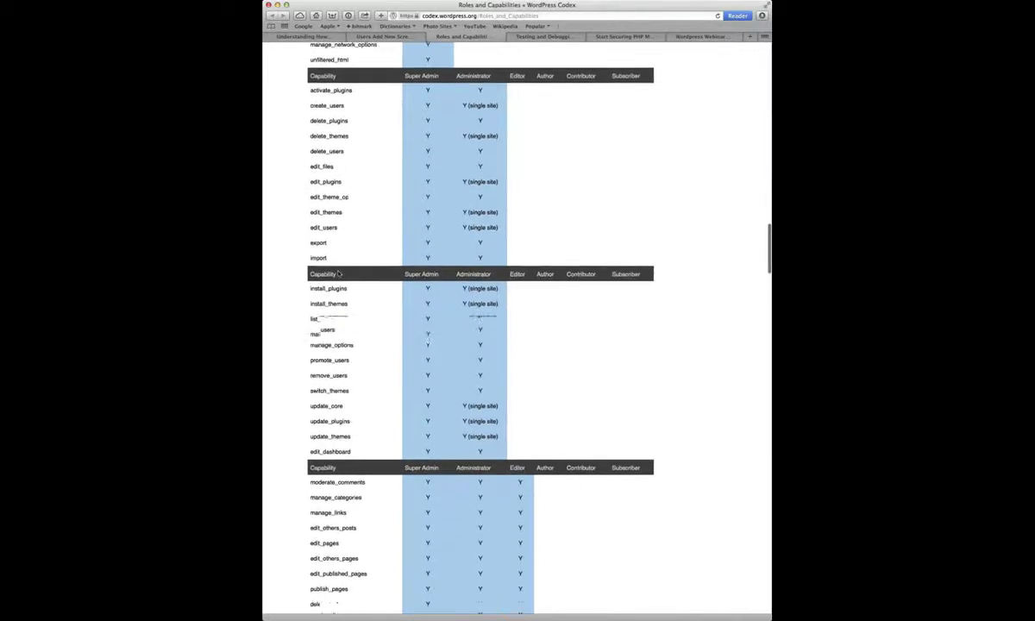
scroll(338, 274, "down", 4)
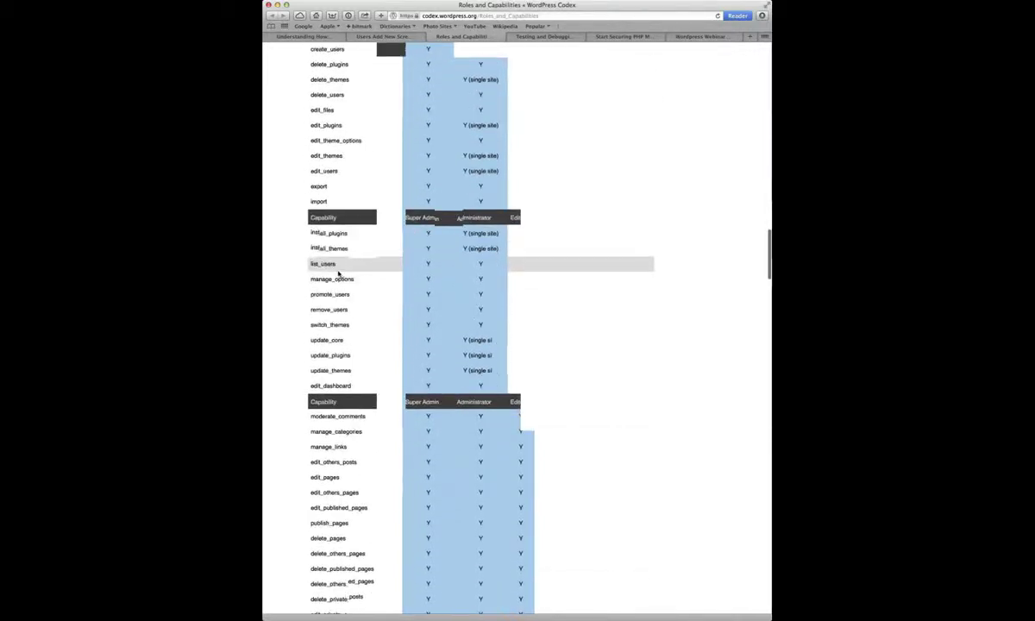
scroll(338, 274, "down", 4)
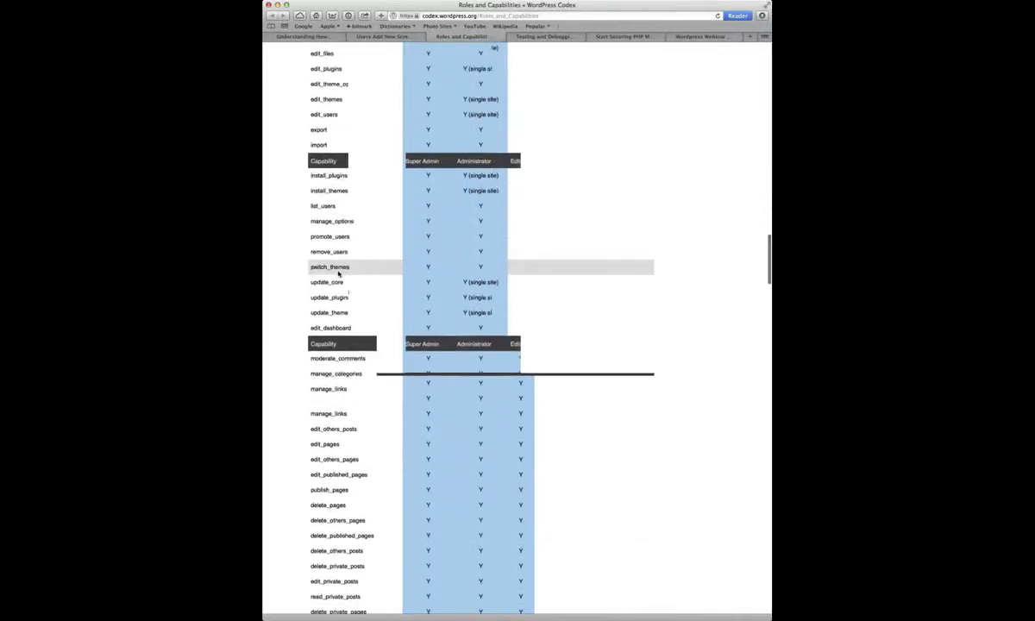
scroll(338, 273, "down", 7)
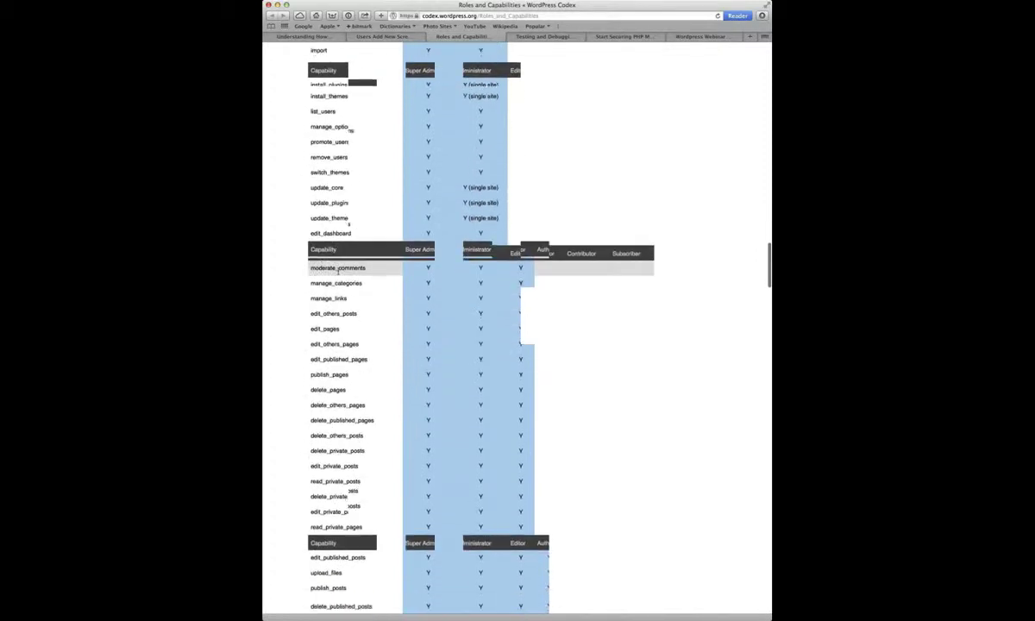
scroll(338, 270, "down", 2)
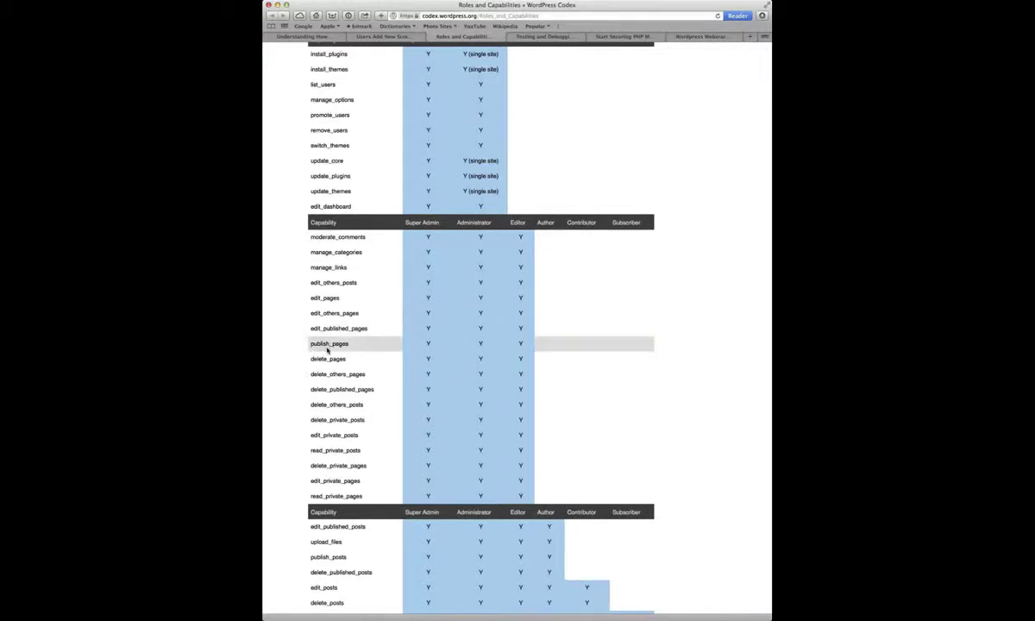
Finish scanning the Codex table, then move to WordPress.com Support's User Roles page.
scroll(328, 350, "down", 1)
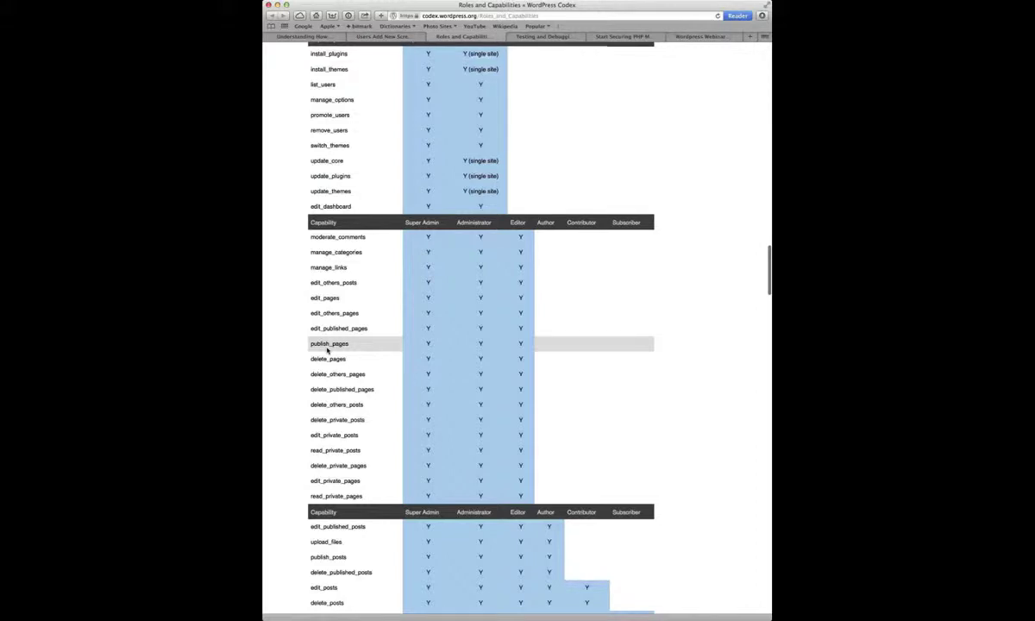
scroll(327, 349, "down", 1)
scroll(328, 349, "down", 2)
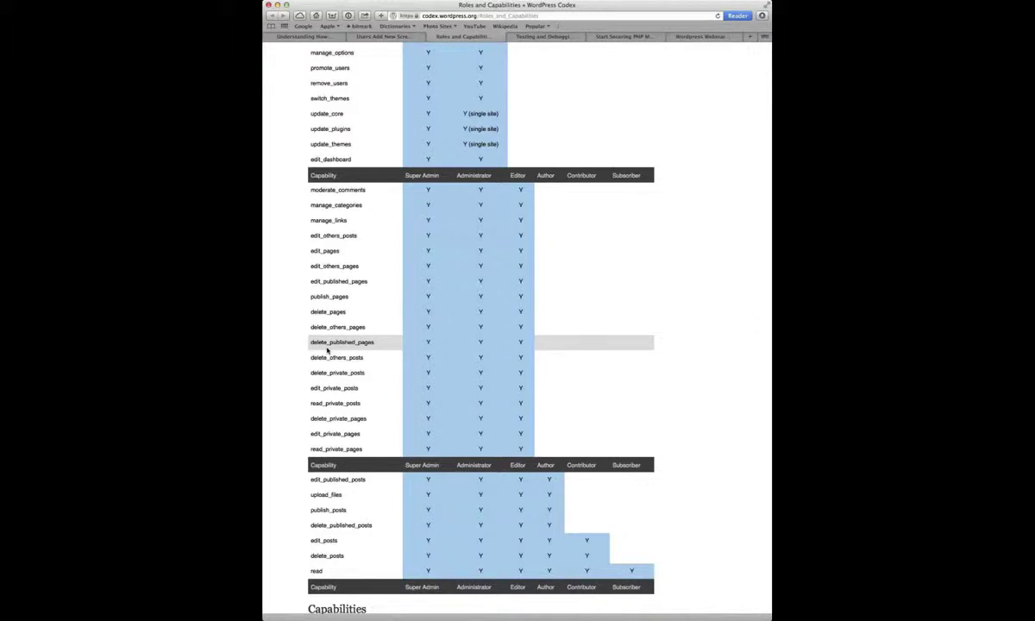
scroll(328, 349, "down", 3)
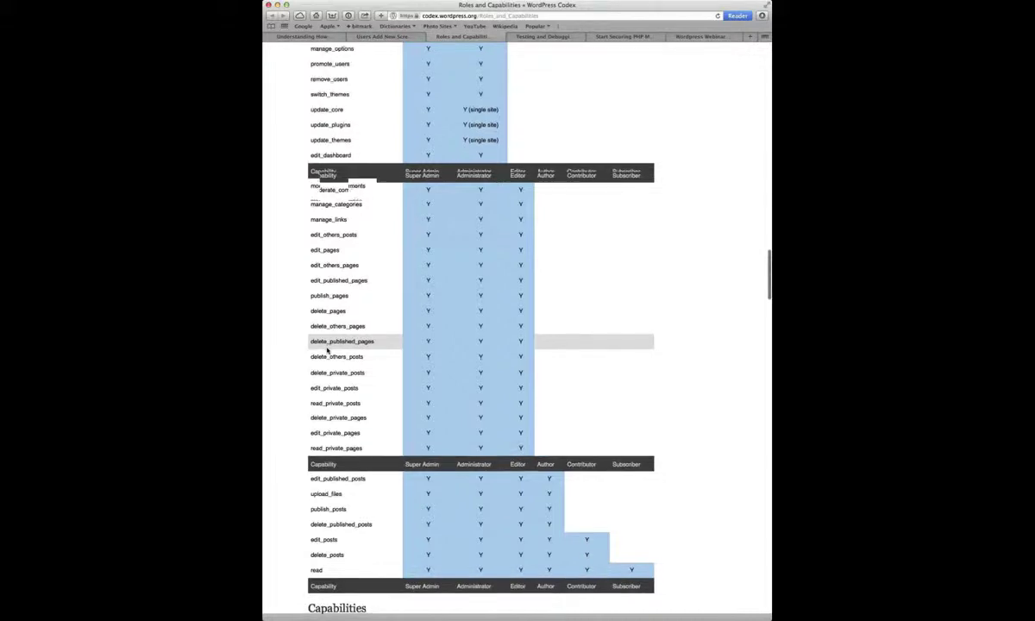
scroll(328, 349, "down", 6)
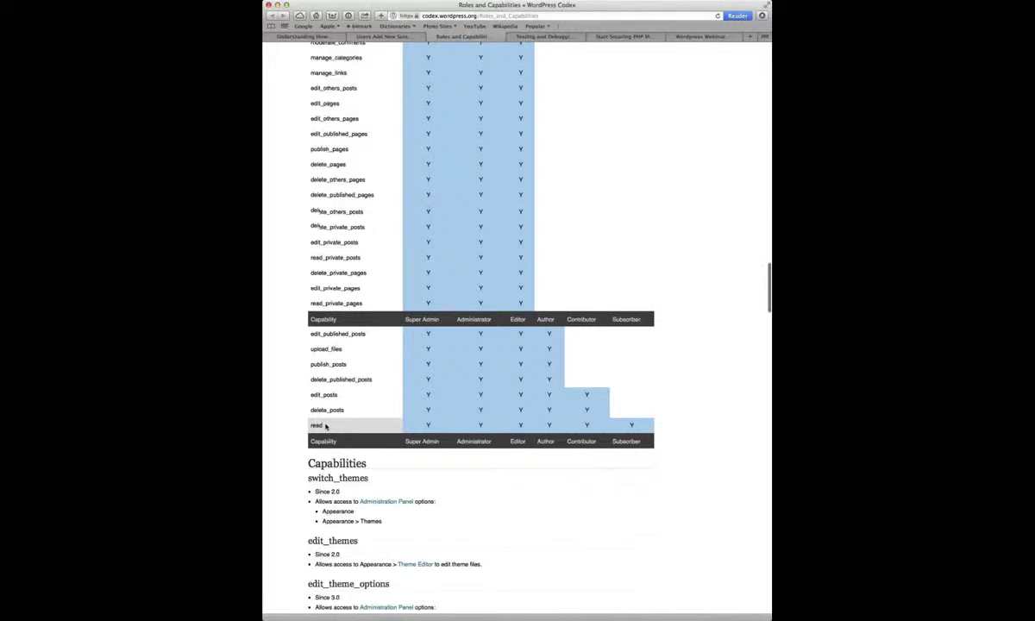
scroll(326, 423, "down", 1)
scroll(328, 367, "up", 3)
scroll(329, 367, "up", 20)
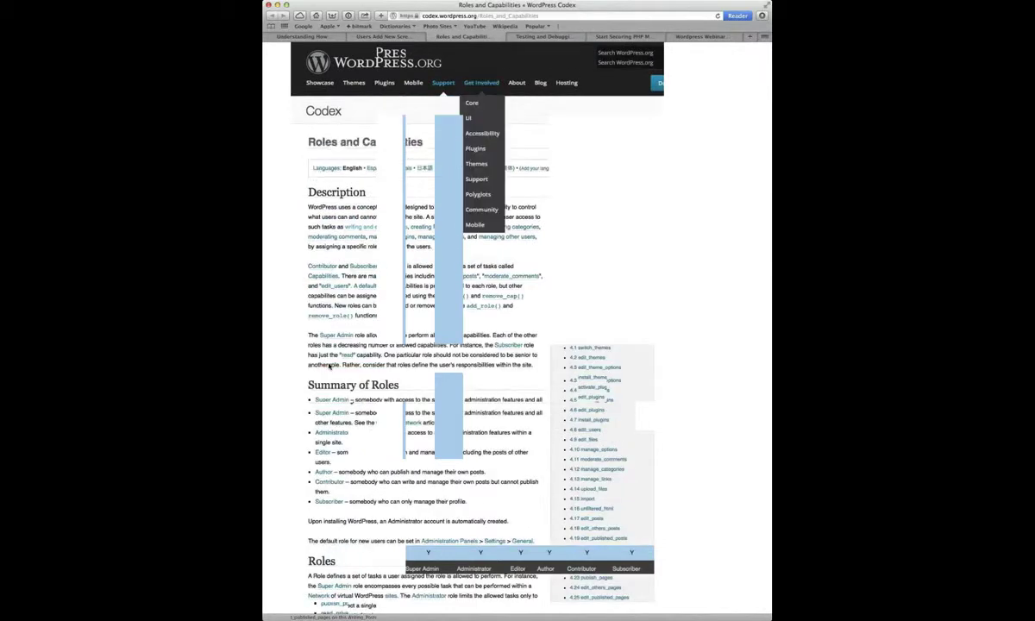
left_click(309, 36)
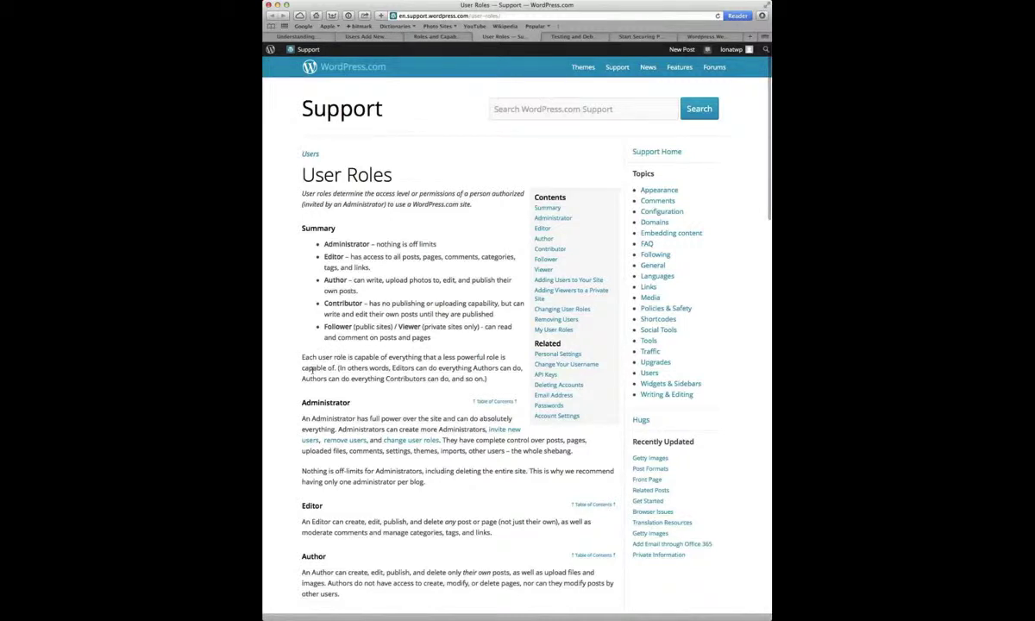
scroll(312, 370, "down", 1)
scroll(313, 370, "down", 1)
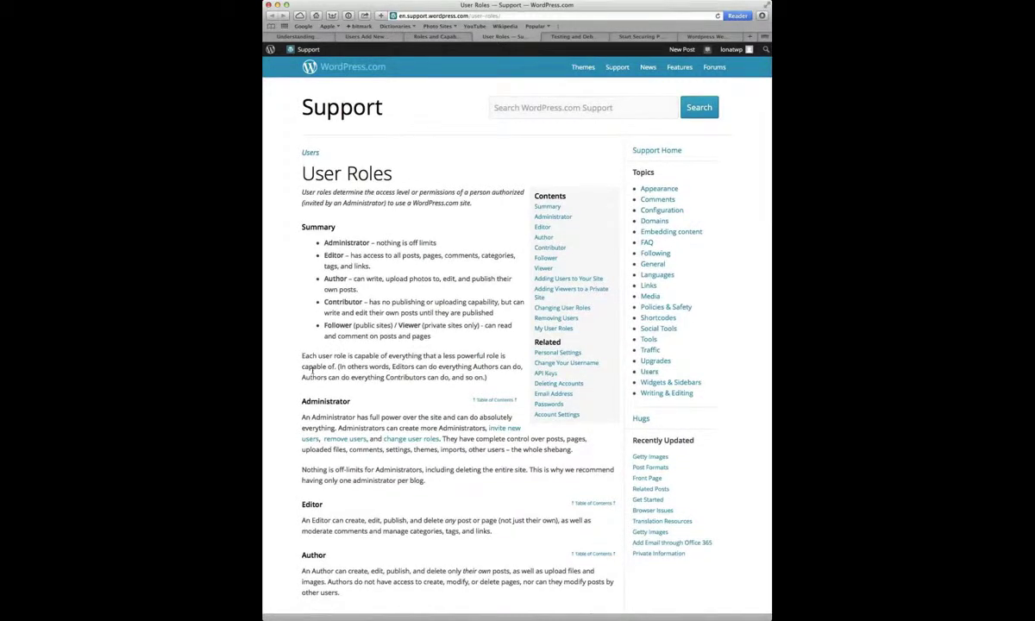
scroll(312, 370, "down", 3)
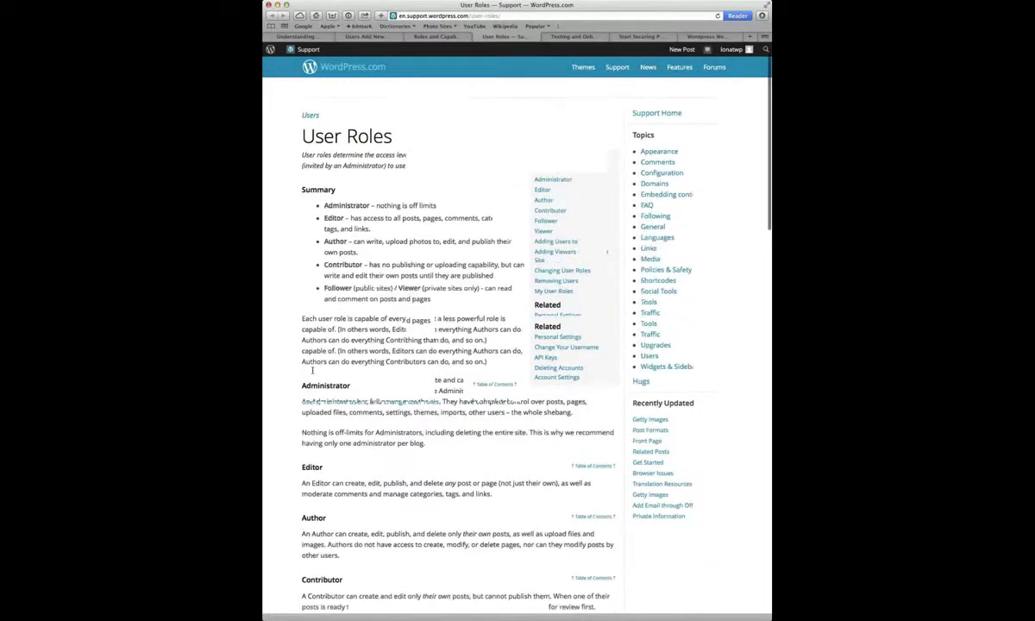
scroll(312, 370, "down", 4)
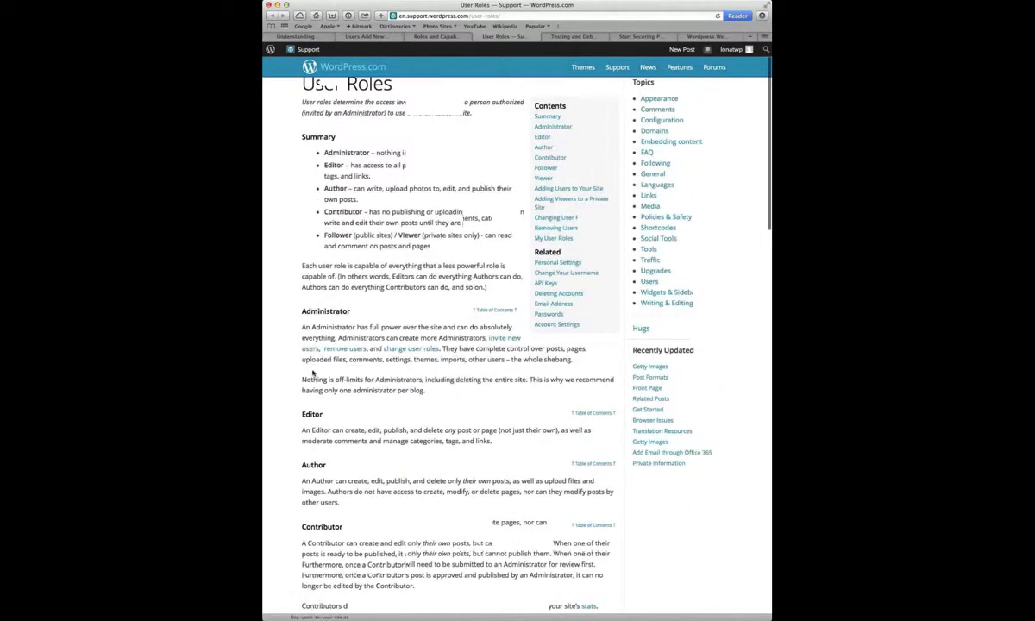
scroll(312, 372, "down", 3)
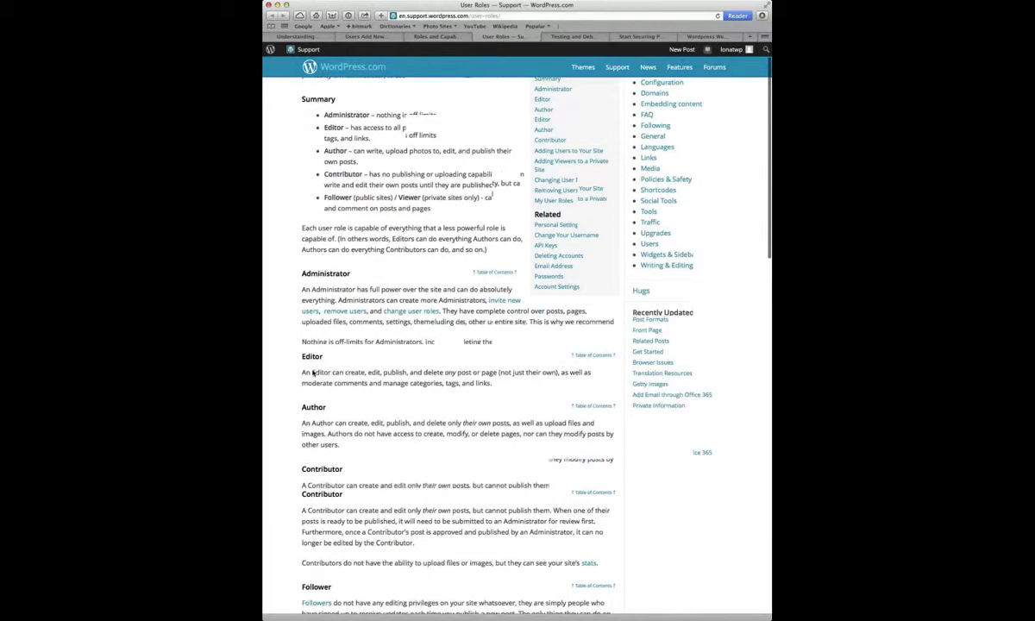
scroll(312, 373, "down", 10)
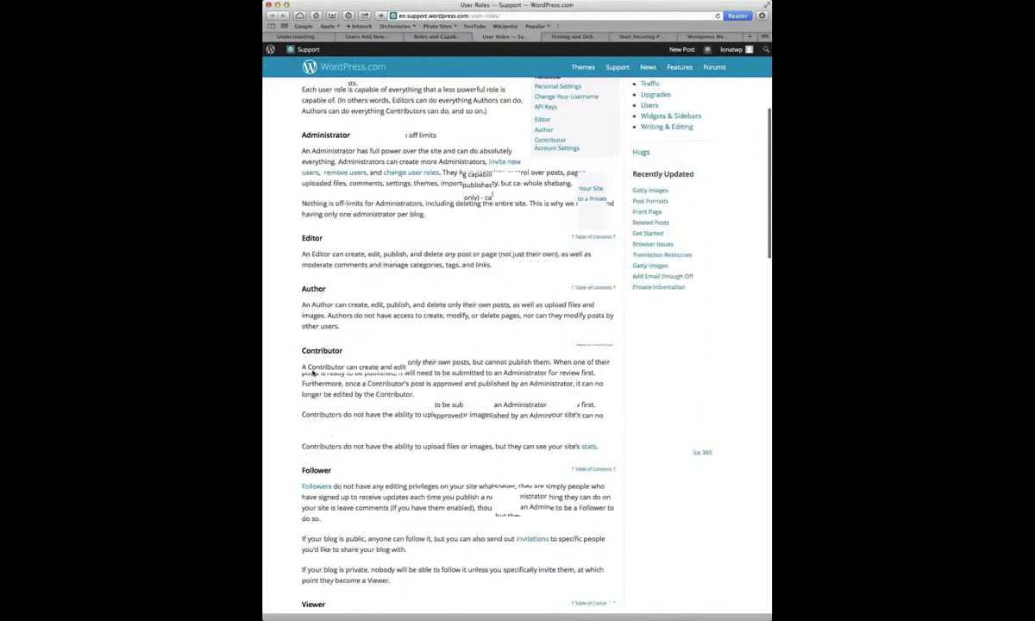
scroll(312, 373, "down", 2)
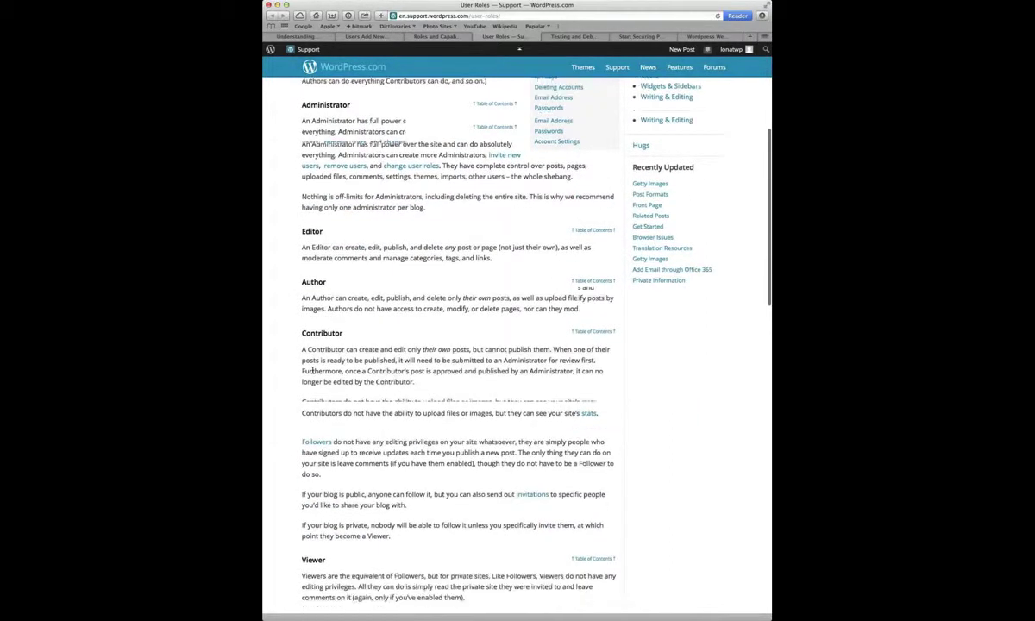
scroll(312, 371, "down", 5)
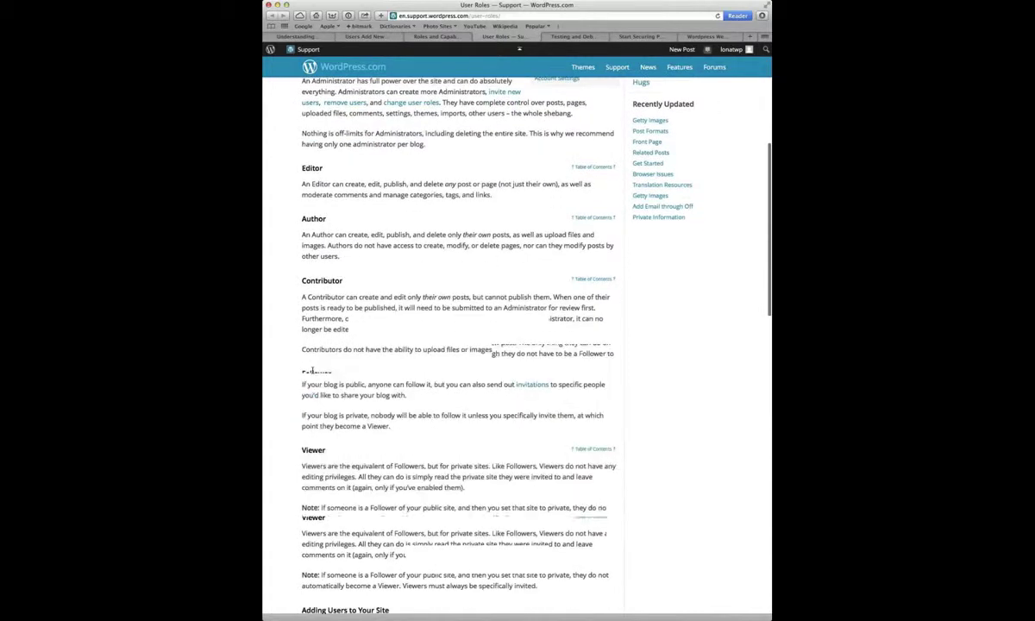
scroll(312, 372, "down", 7)
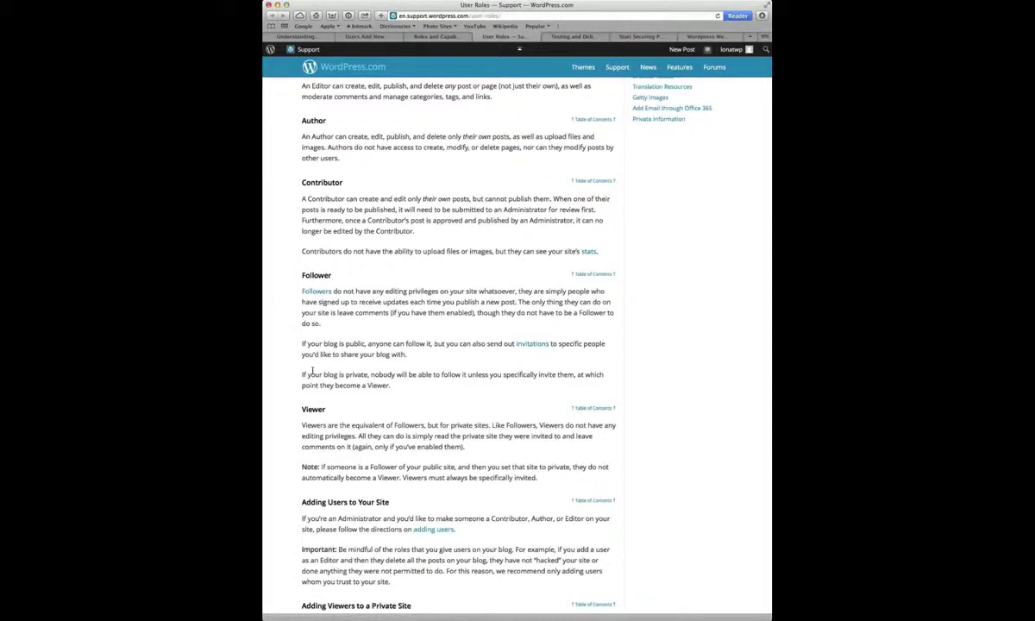
scroll(312, 371, "down", 1)
scroll(312, 371, "down", 1)
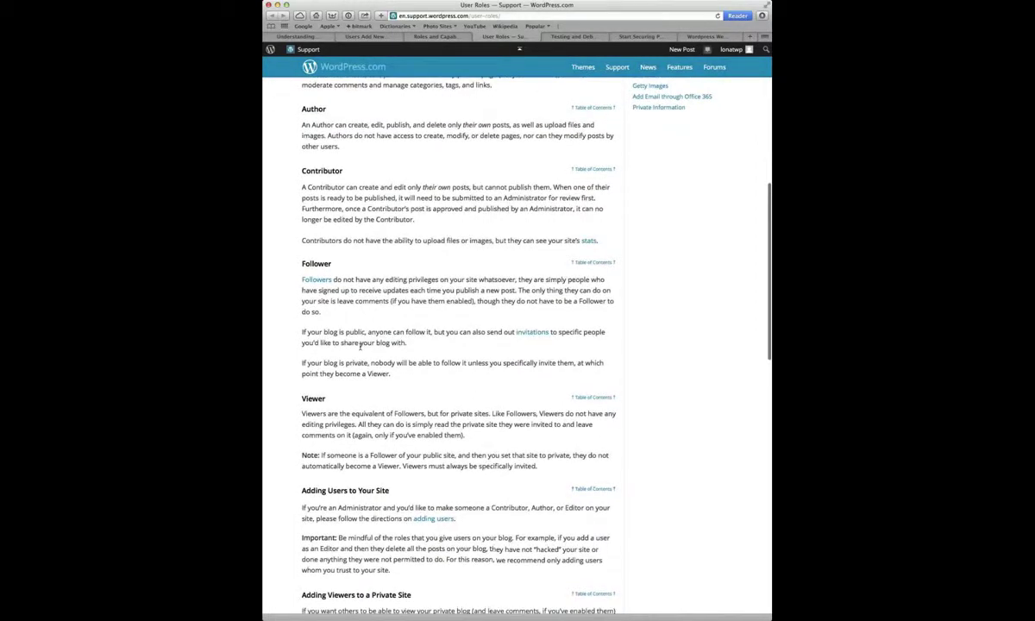
scroll(361, 345, "down", 1)
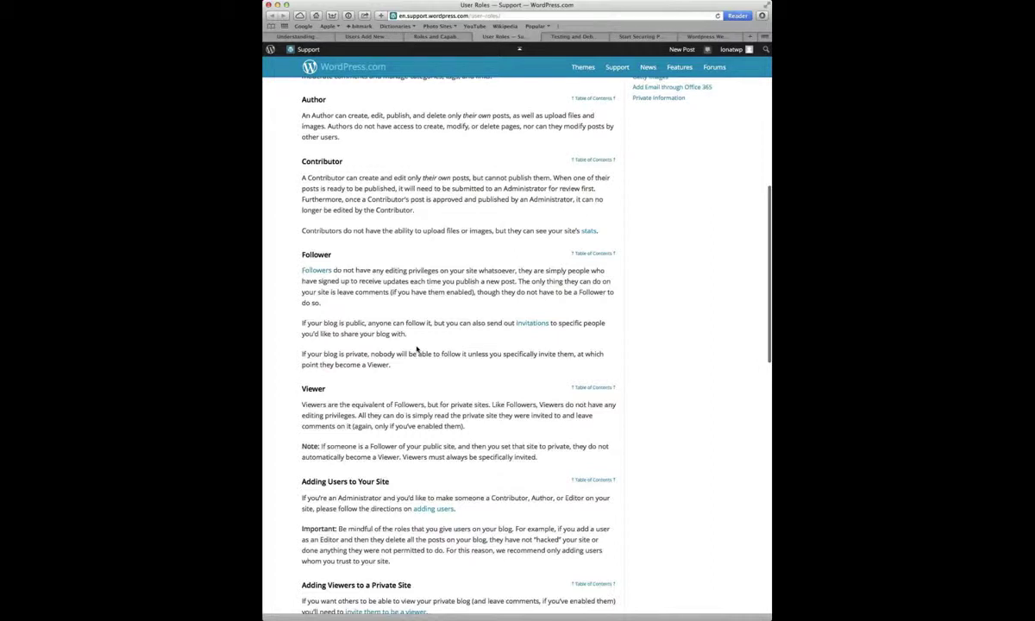
scroll(416, 349, "down", 2)
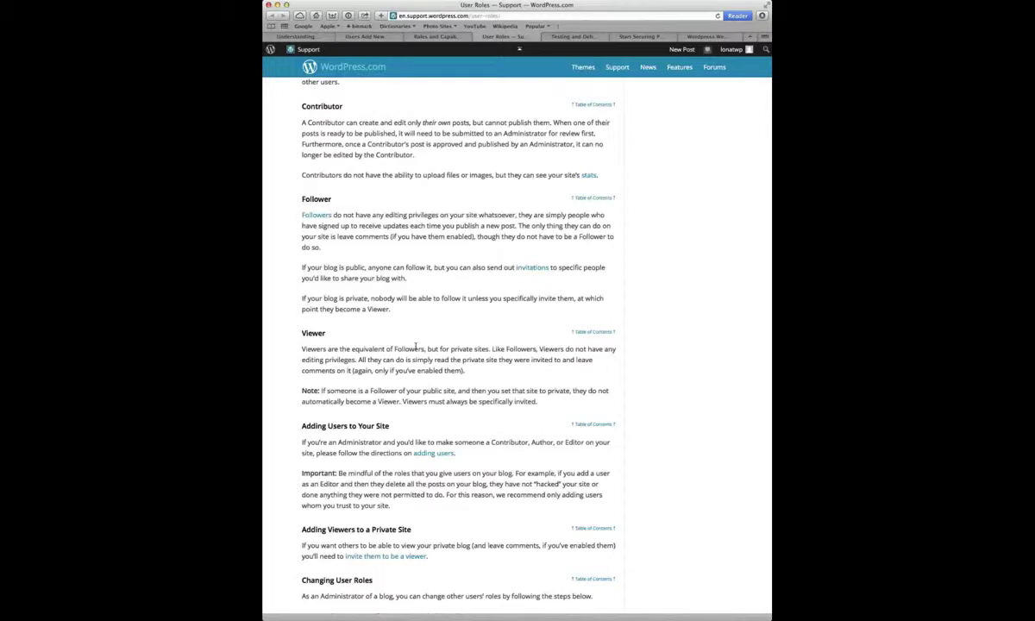
scroll(416, 345, "down", 2)
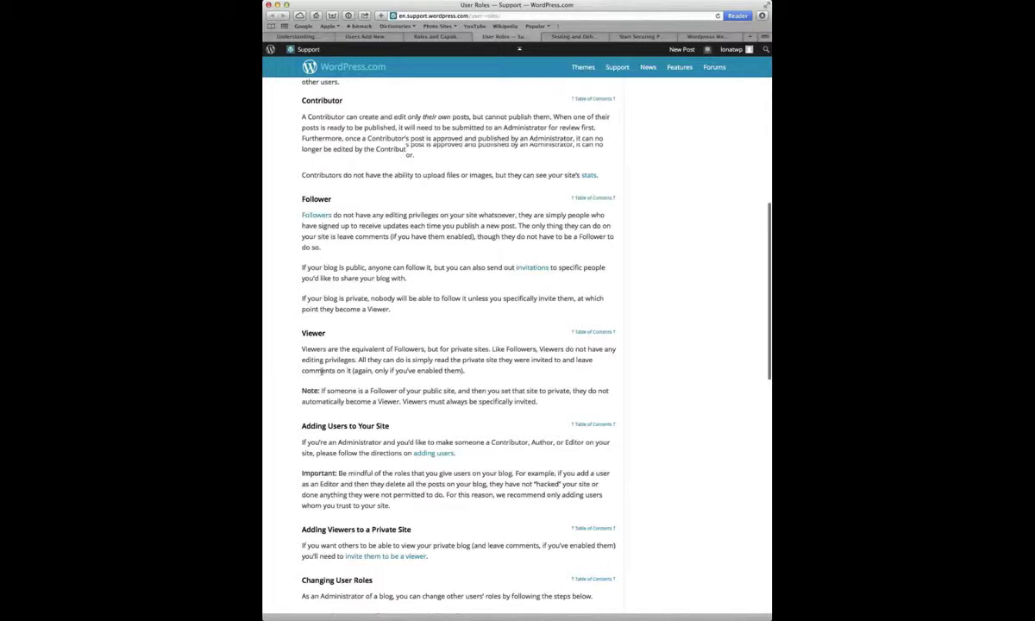
scroll(322, 373, "down", 3)
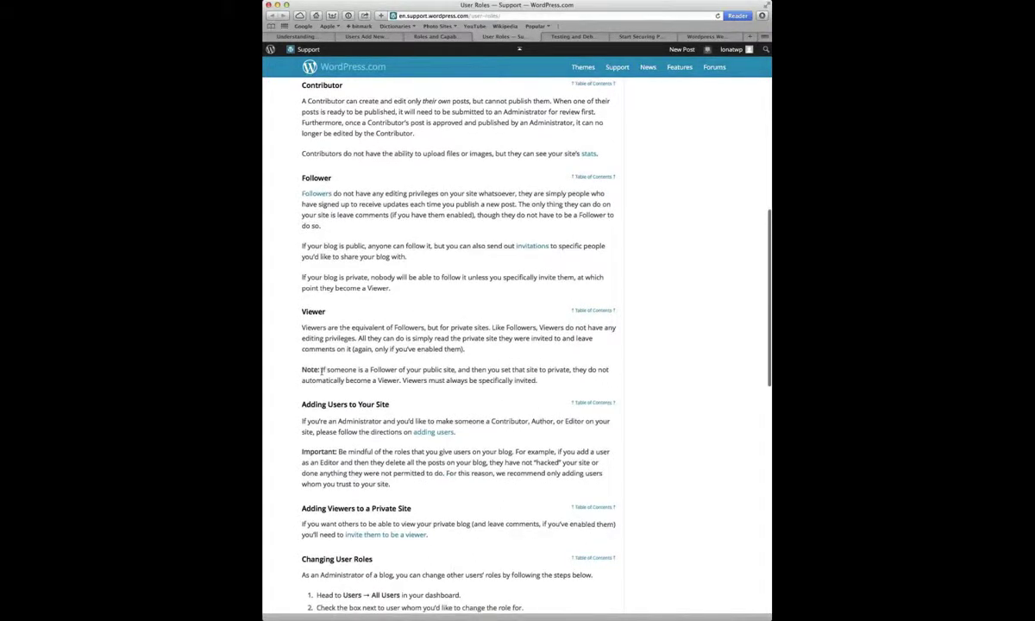
scroll(322, 373, "down", 8)
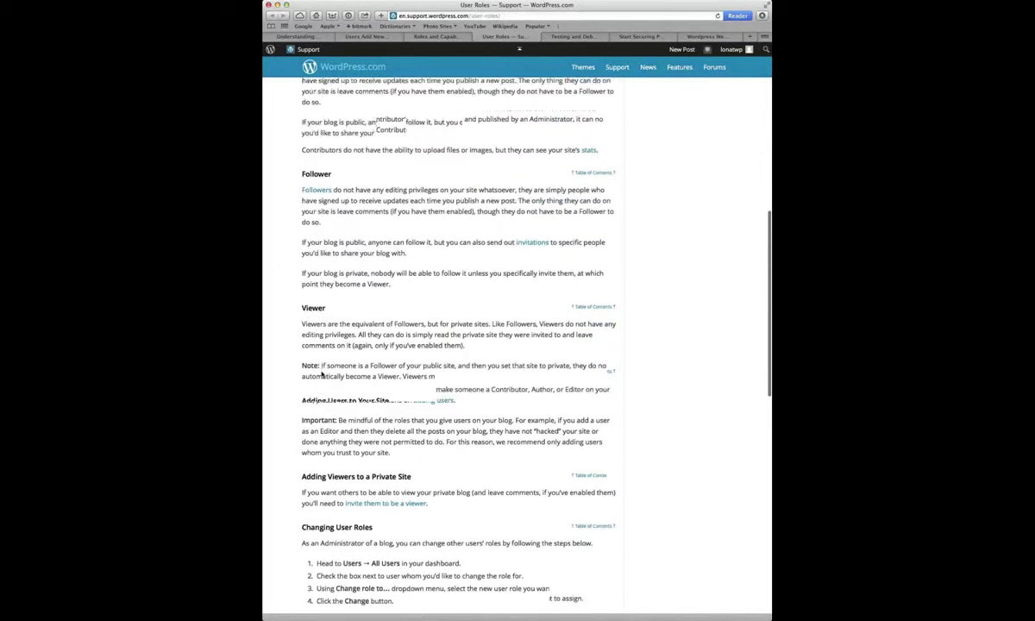
scroll(322, 373, "down", 15)
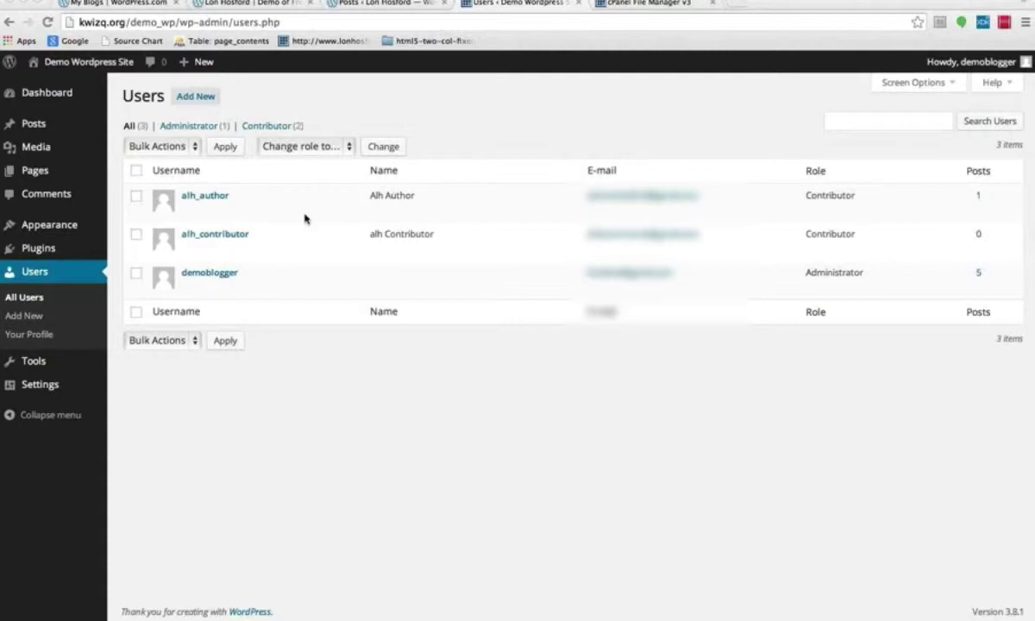
Open the alh_contributor account's Edit User page from the Users list.
left_click(219, 238)
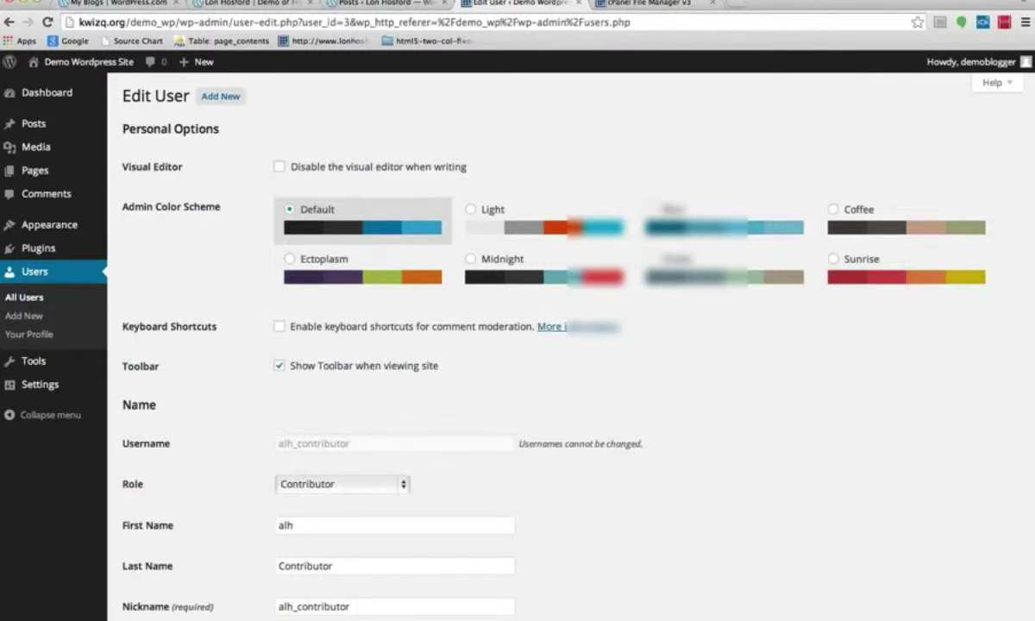
scroll(497, 328, "down", 1)
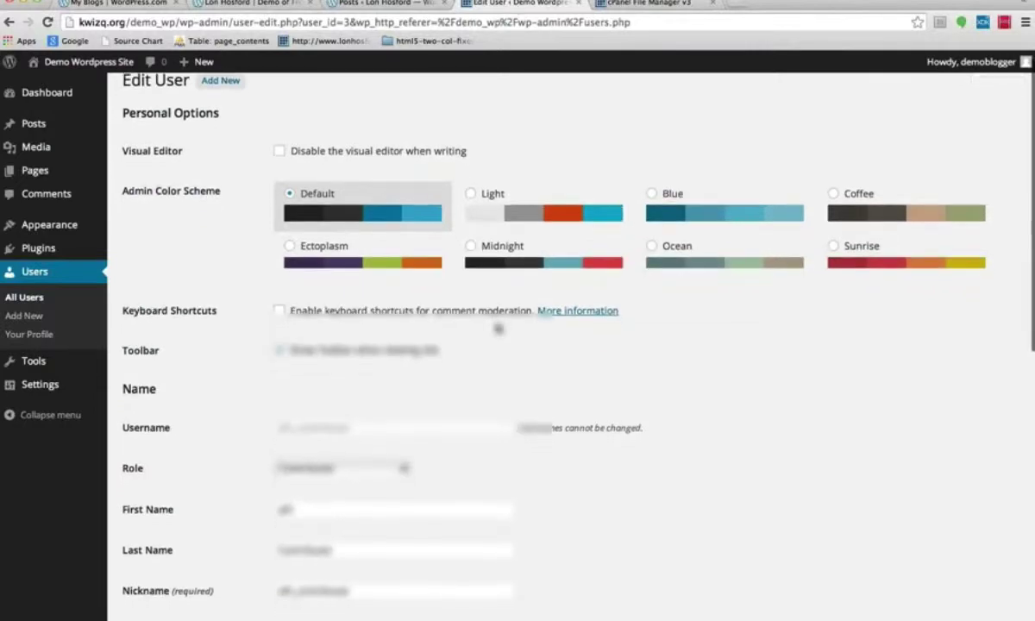
scroll(499, 329, "down", 2)
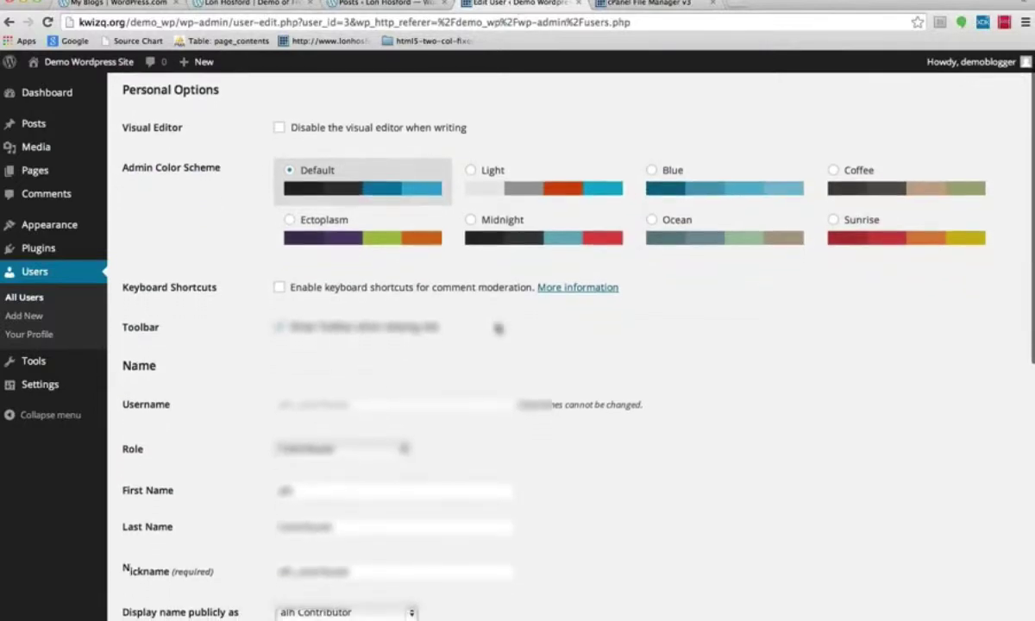
scroll(497, 328, "down", 3)
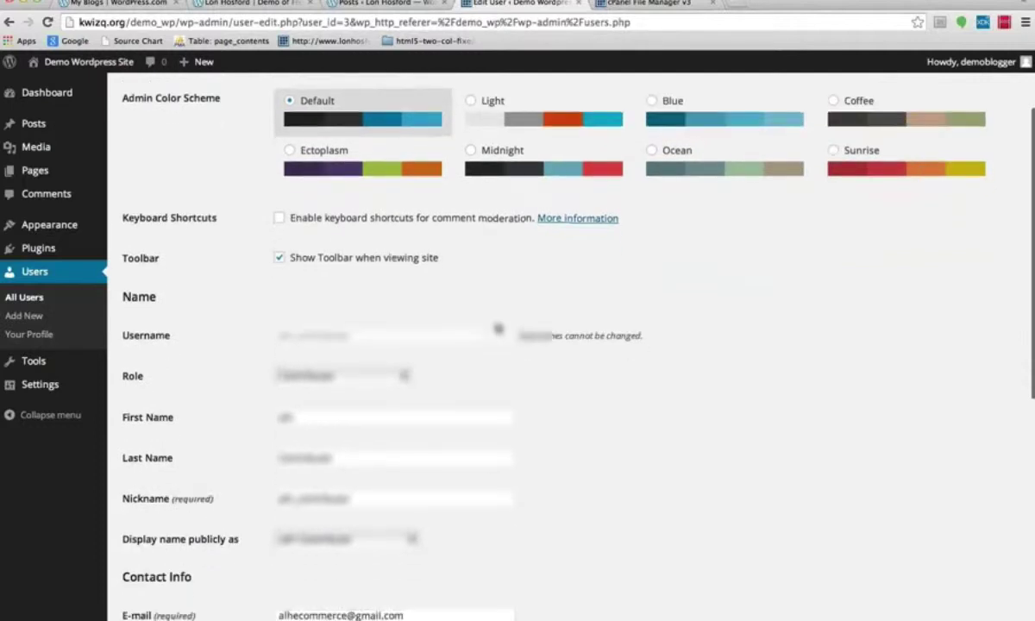
scroll(498, 329, "down", 3)
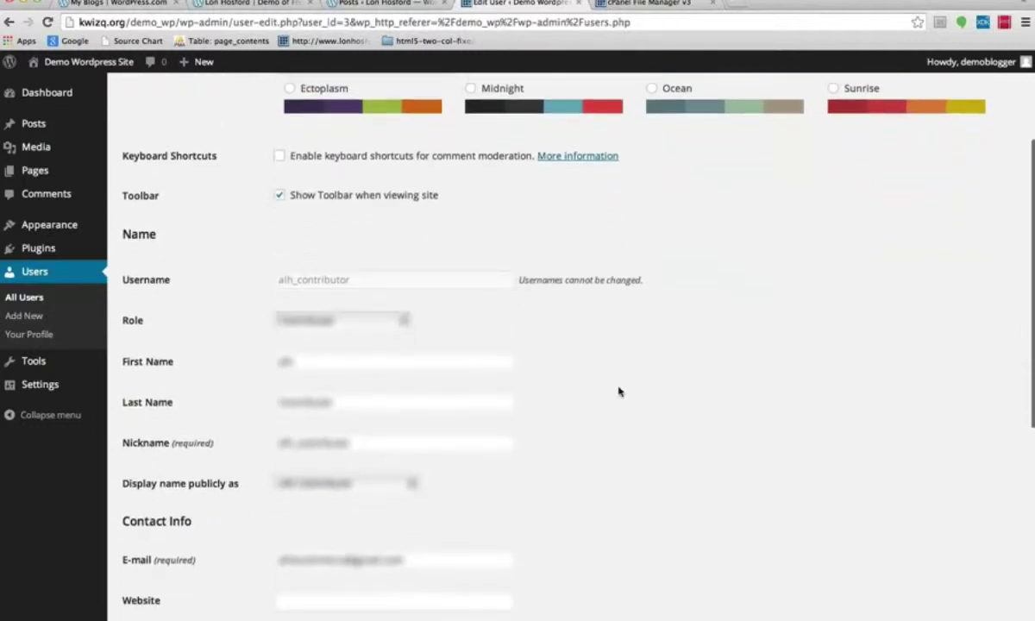
scroll(618, 392, "down", 3)
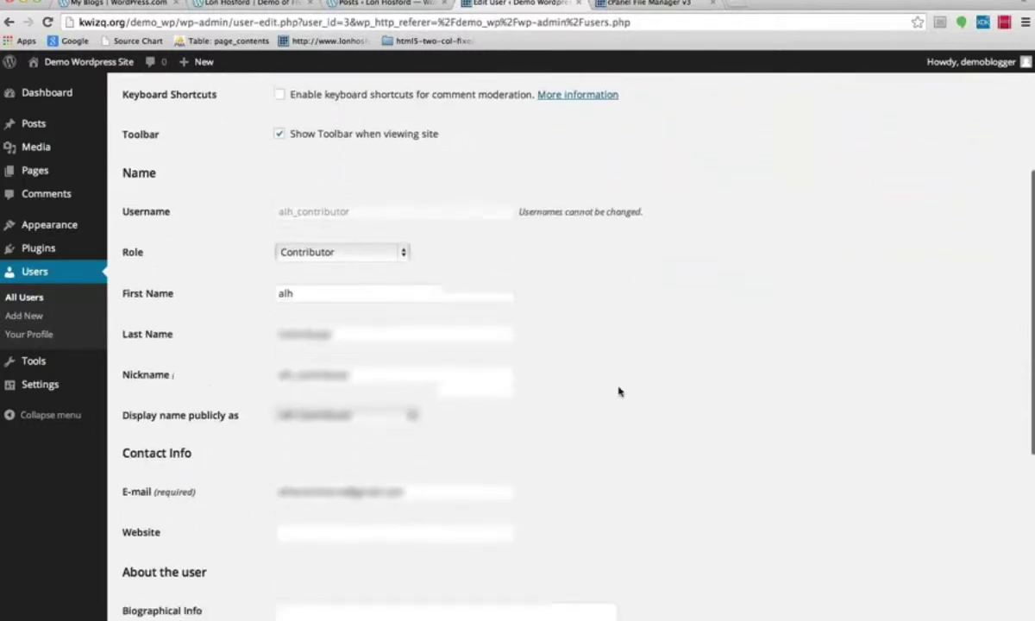
left_click(401, 250)
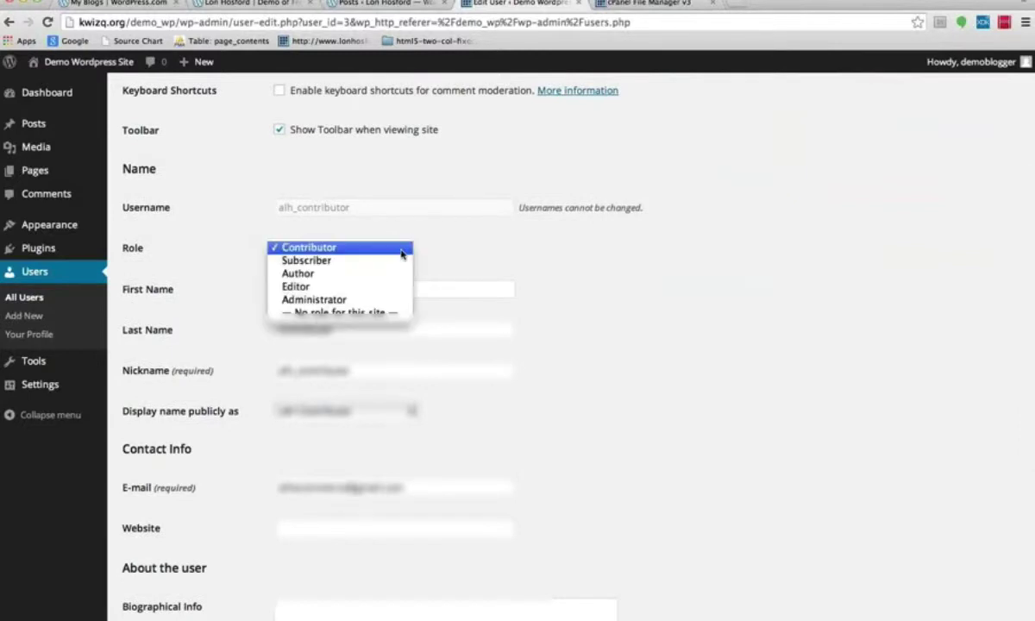
left_click(598, 307)
scroll(599, 307, "down", 1)
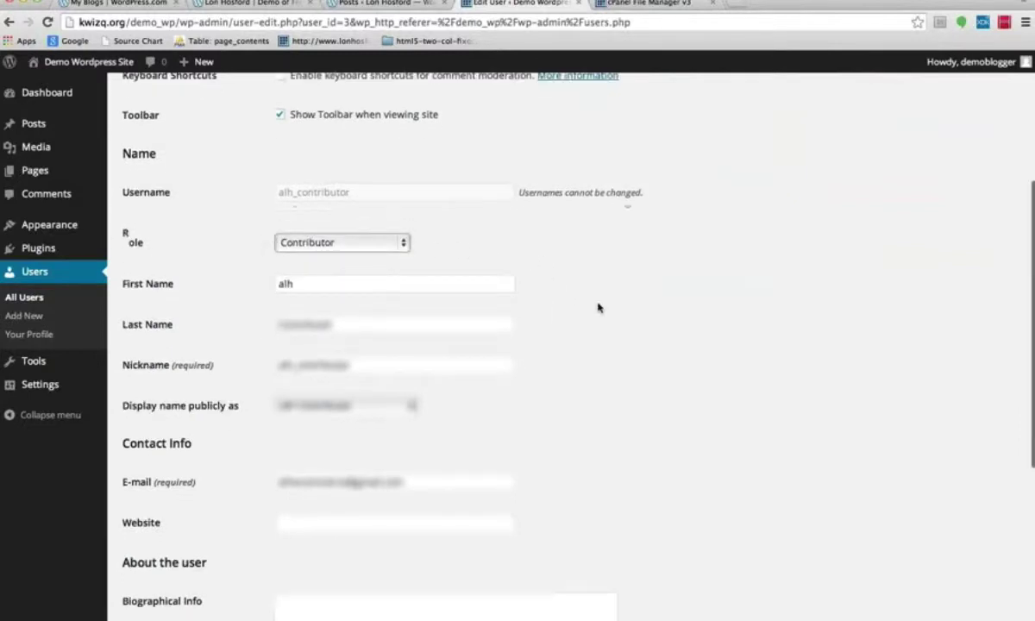
scroll(599, 307, "down", 4)
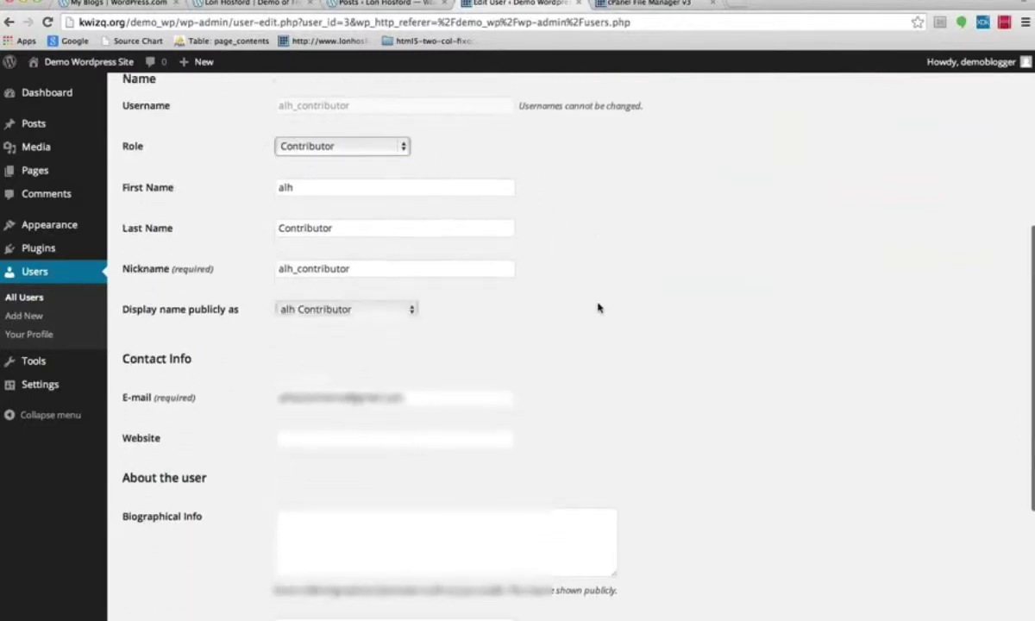
scroll(599, 307, "down", 4)
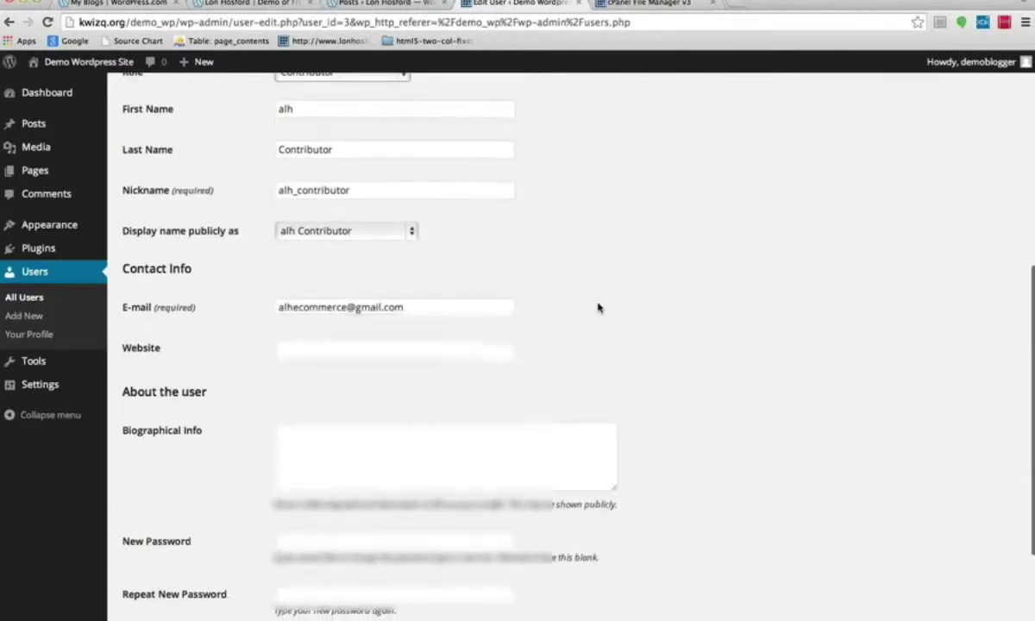
scroll(599, 307, "down", 2)
left_click(411, 187)
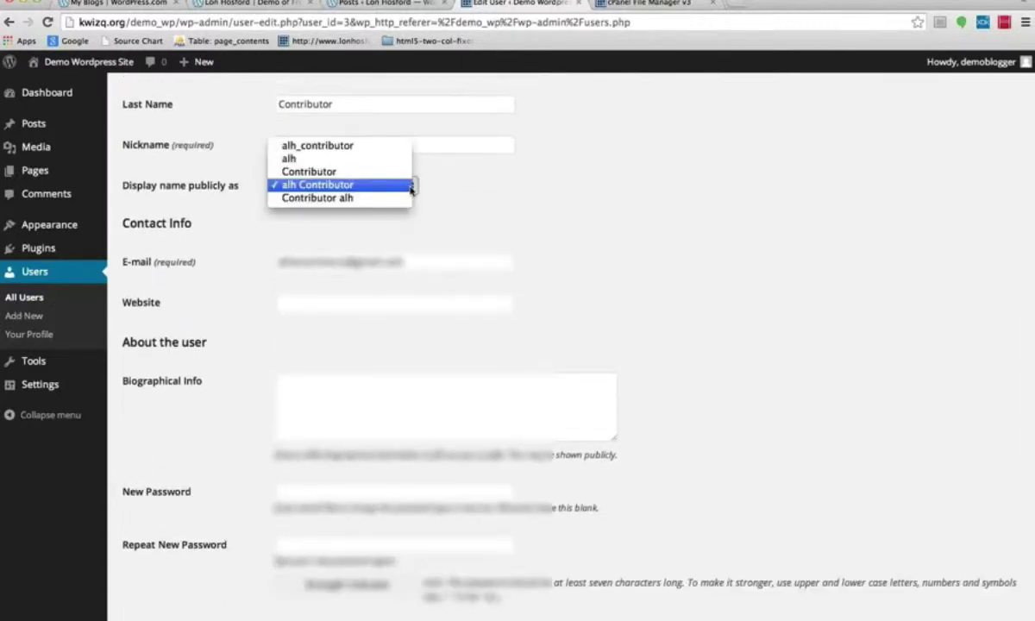
left_click(610, 232)
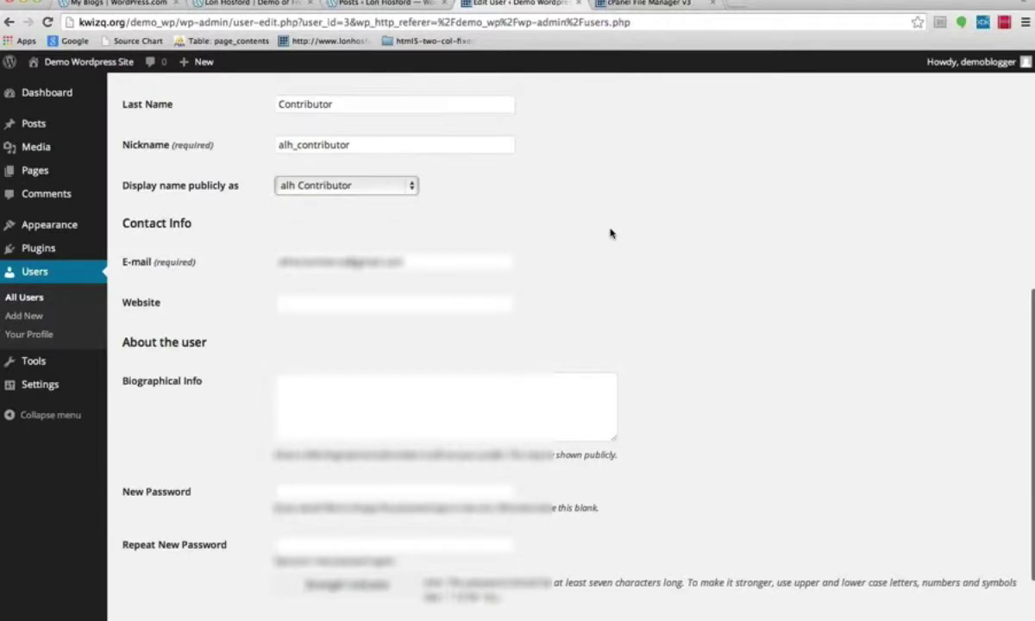
scroll(610, 232, "down", 3)
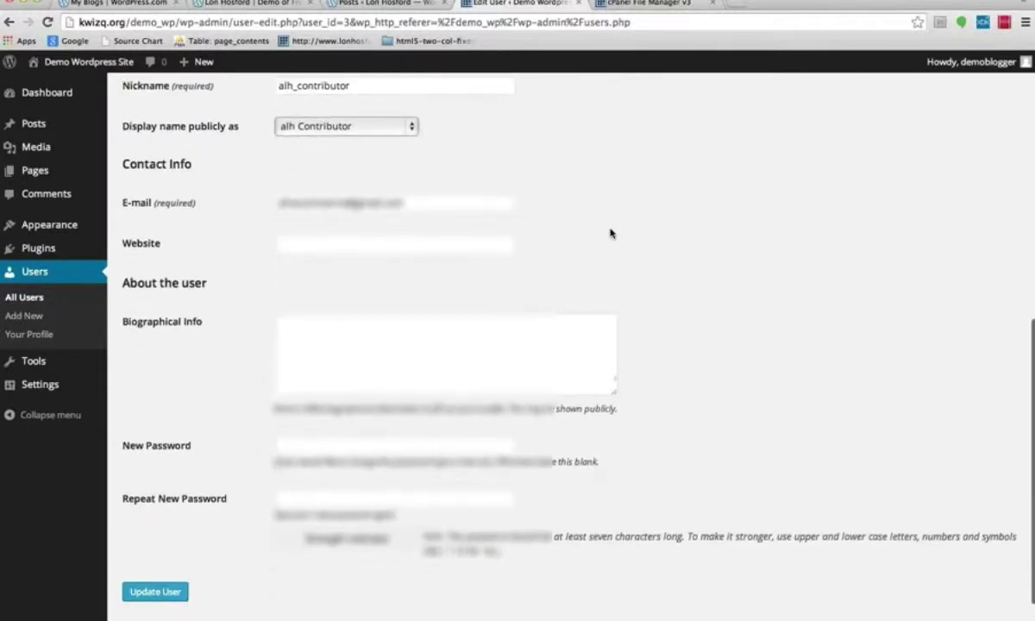
scroll(610, 232, "down", 2)
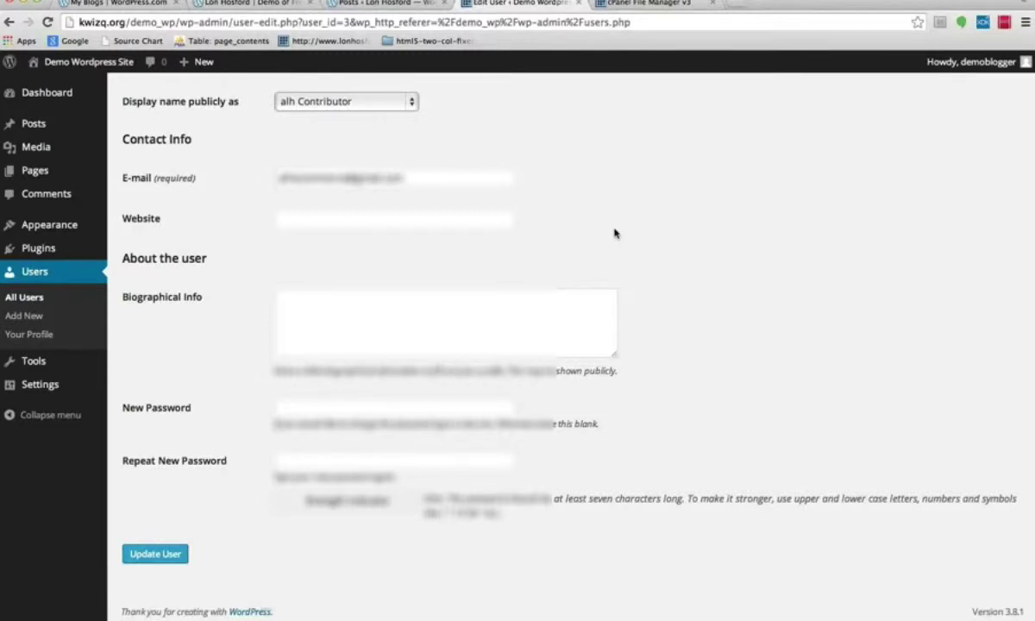
scroll(722, 304, "down", 2)
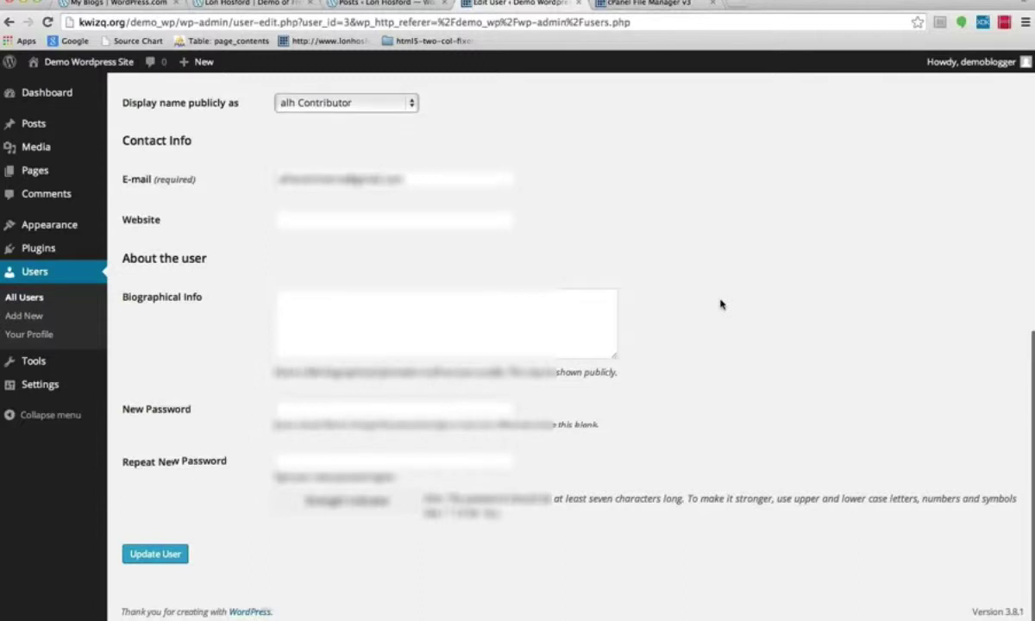
scroll(721, 303, "up", 1)
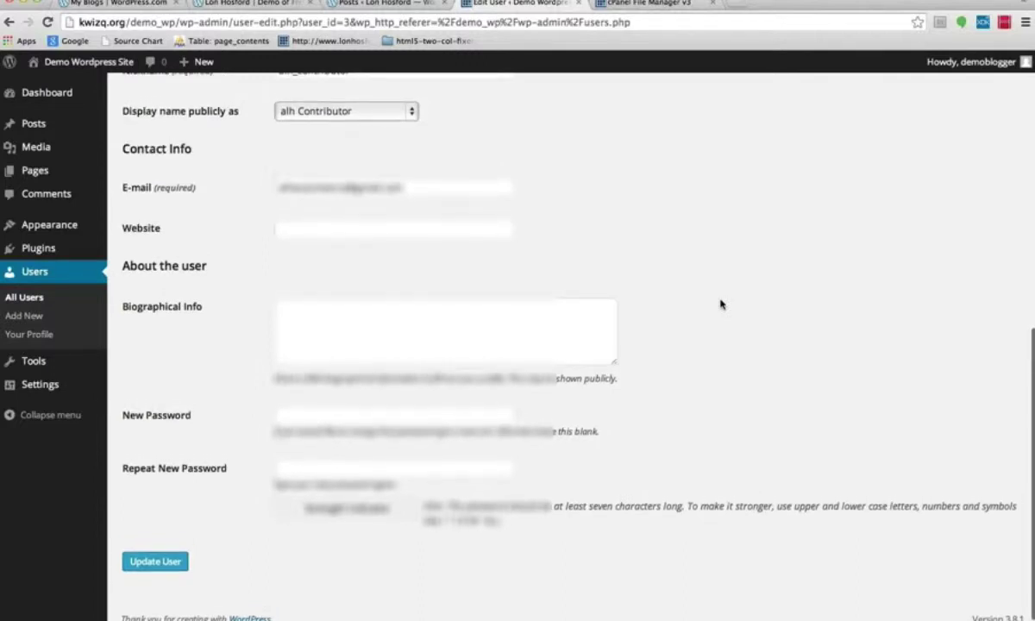
scroll(721, 303, "up", 3)
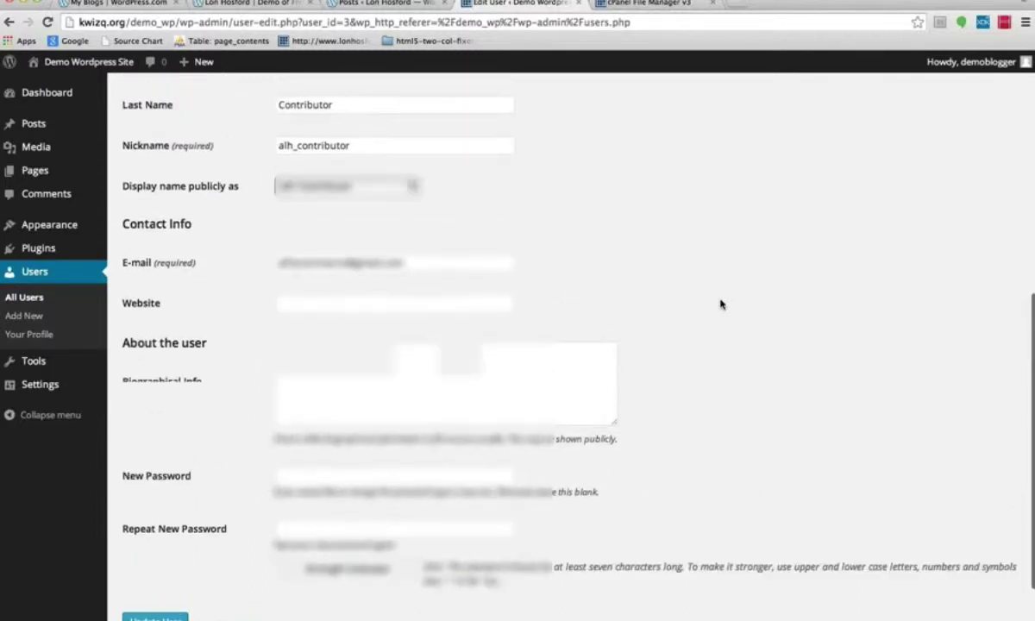
scroll(722, 303, "up", 8)
Start a new user with username alh_editor, the e-mail address, first name ALH, last name Edit.
left_click(223, 96)
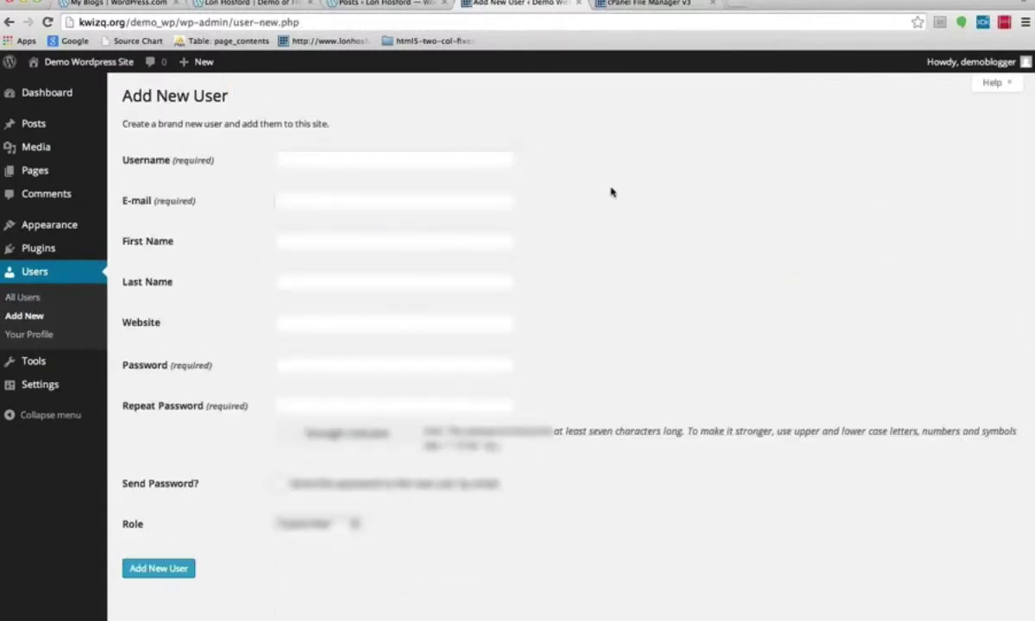
left_click(388, 157)
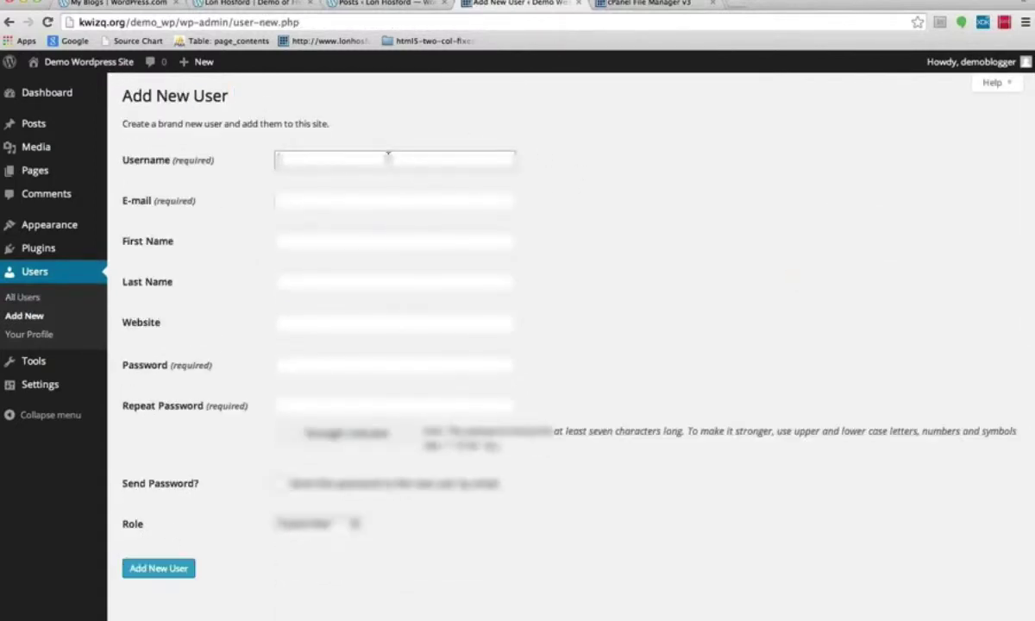
type("alh")
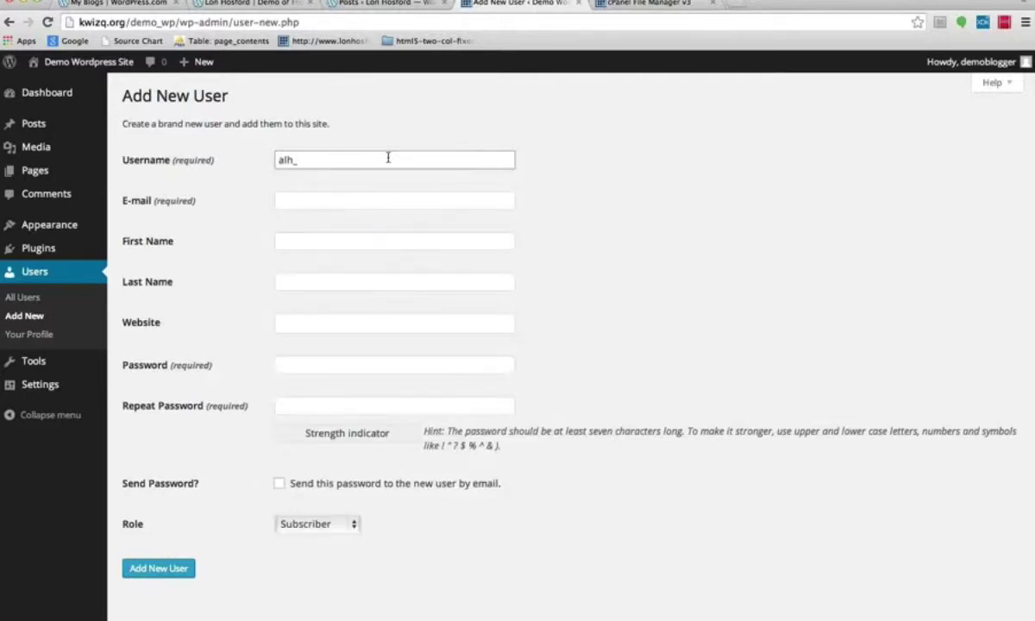
type("_editor")
key("Tab")
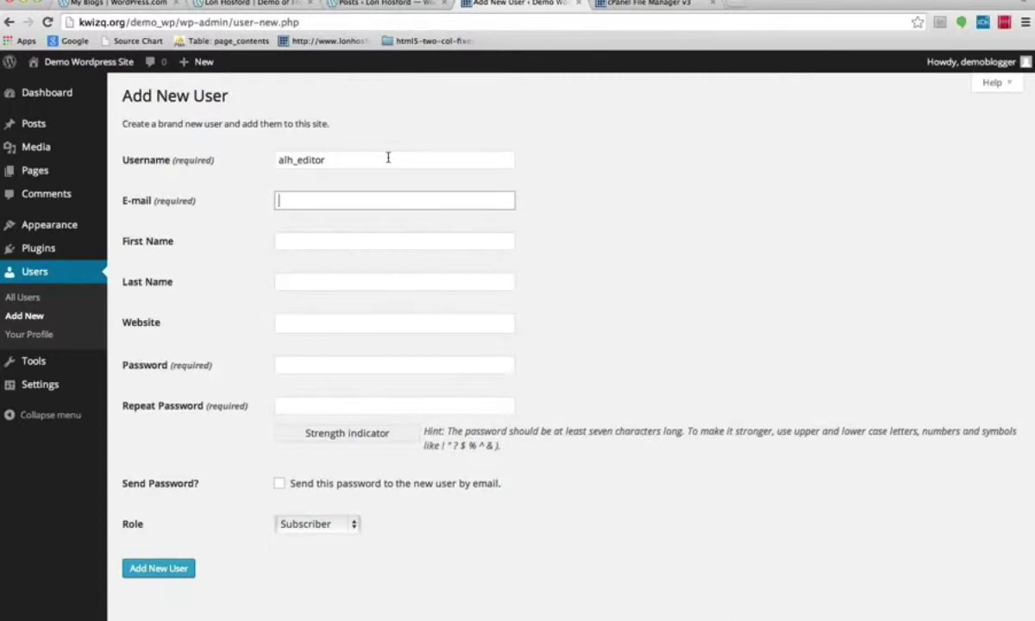
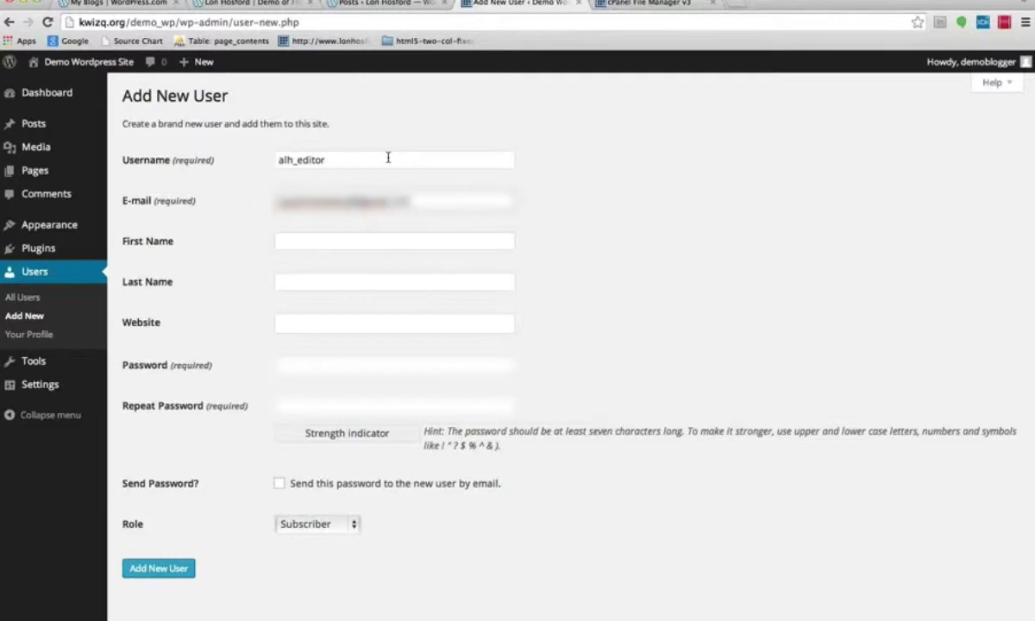
key("Tab")
type("ALH")
key("Tab")
type("Edit")
key("Tab")
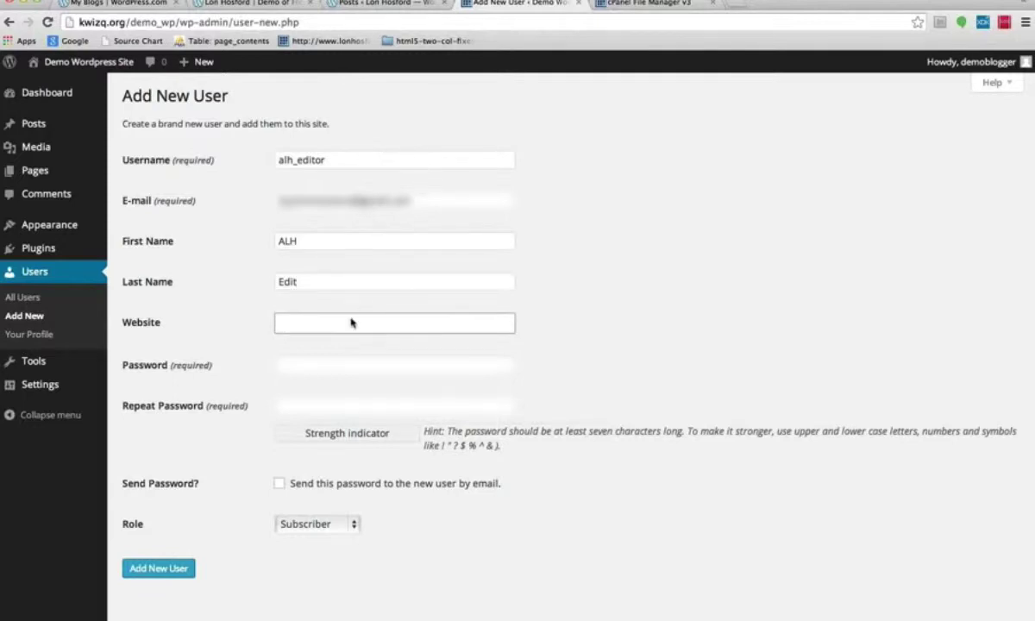
key("Tab")
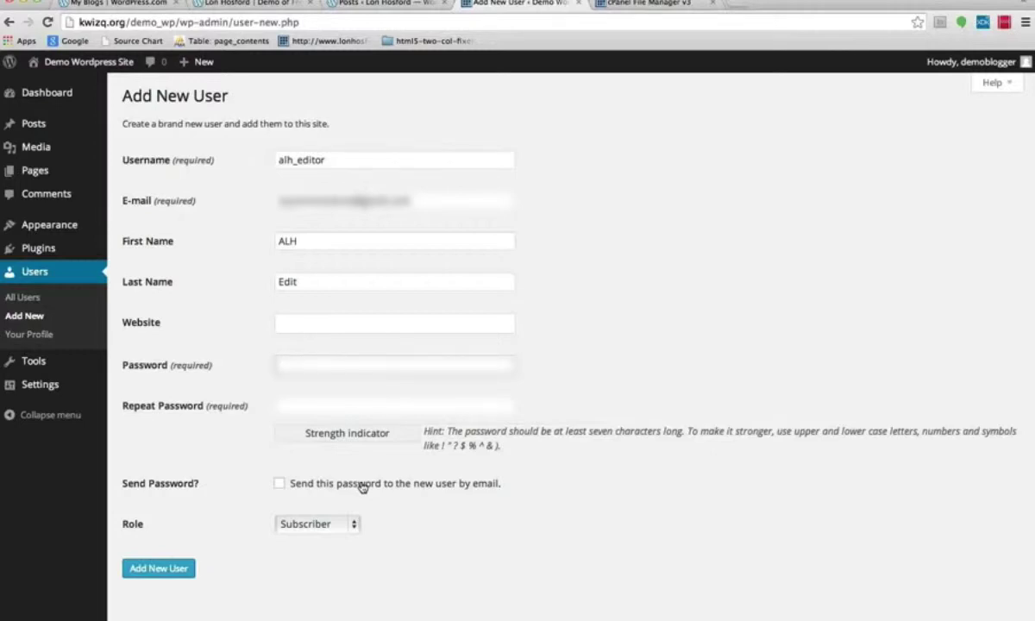
Enter a matching password twice and give the new user the Editor role.
type("******")
left_click(312, 523)
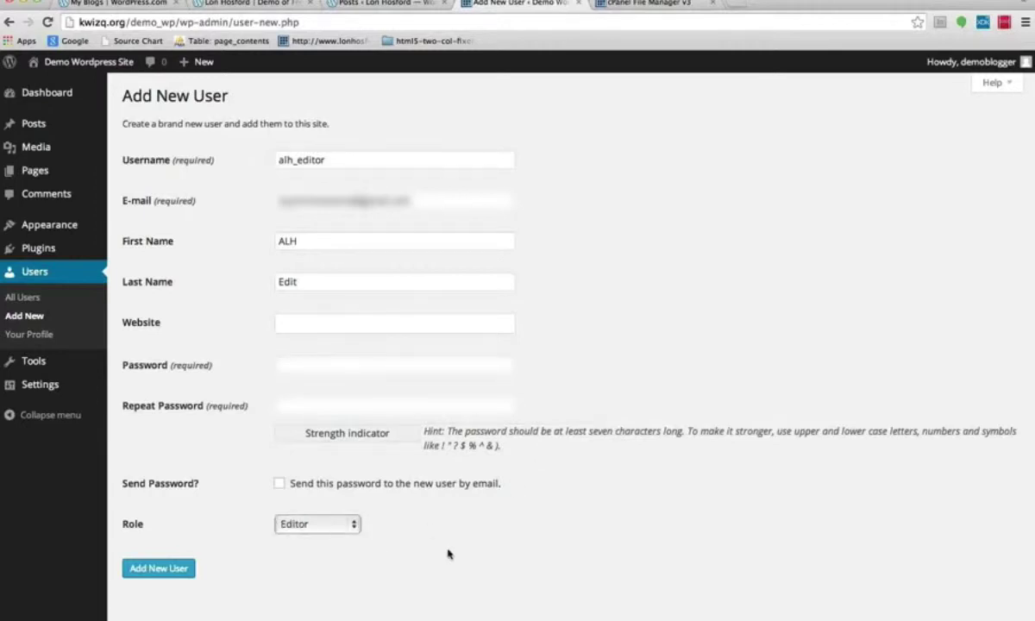
left_click(288, 365)
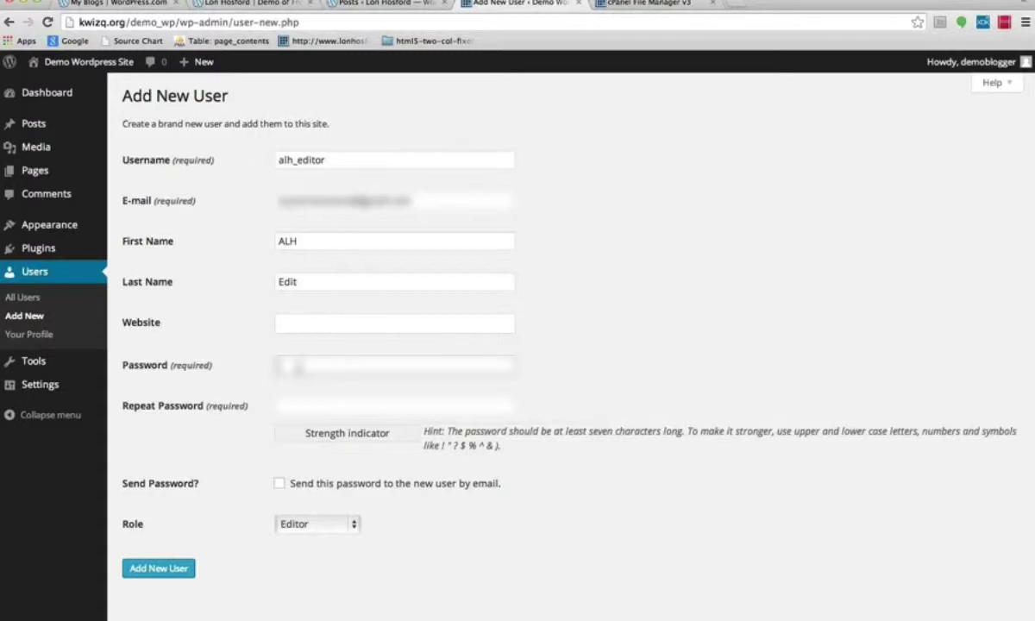
type("p")
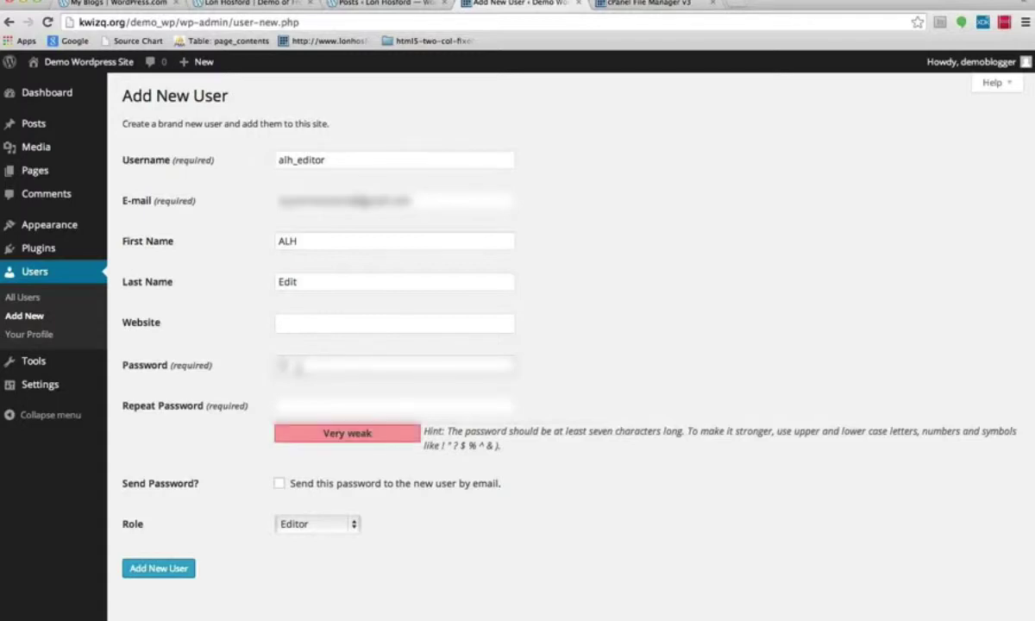
left_click(283, 404)
type("p")
key("BackSpace")
type("passs")
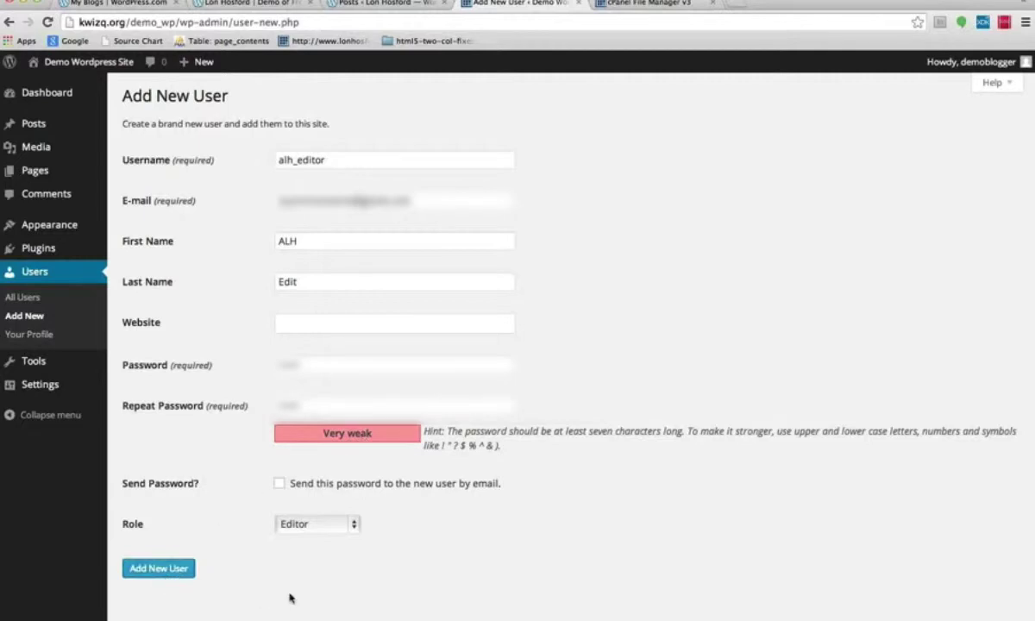
scroll(284, 589, "down", 1)
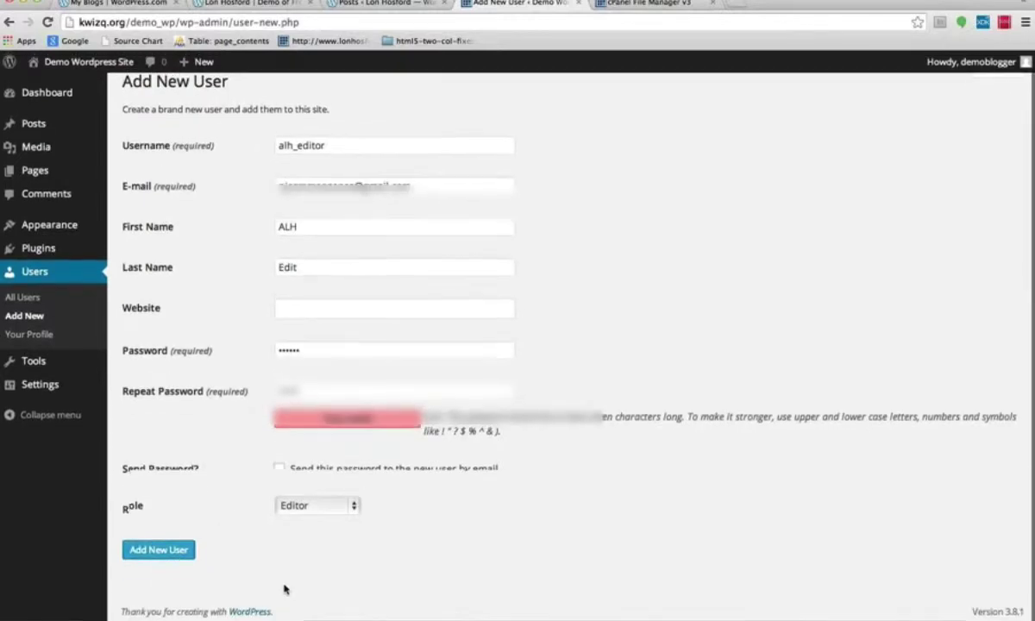
Create the alh_editor Editor account, then return to the Lon Hosford WordPress.com blog.
left_click(158, 549)
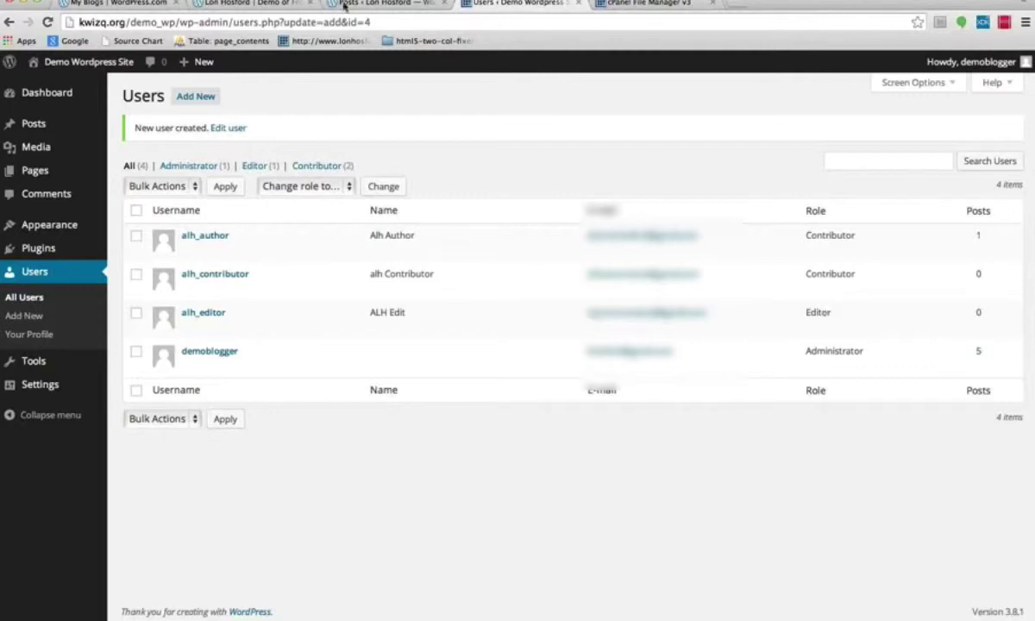
left_click(227, 5)
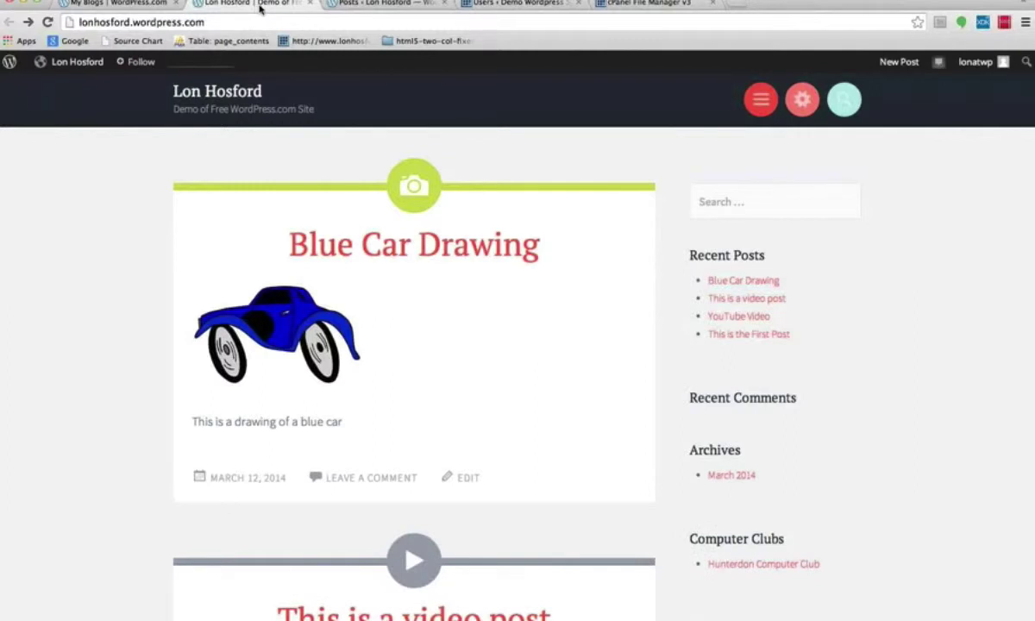
Go from the blog's admin posts list to its Users management page on WordPress.com.
left_click(371, 5)
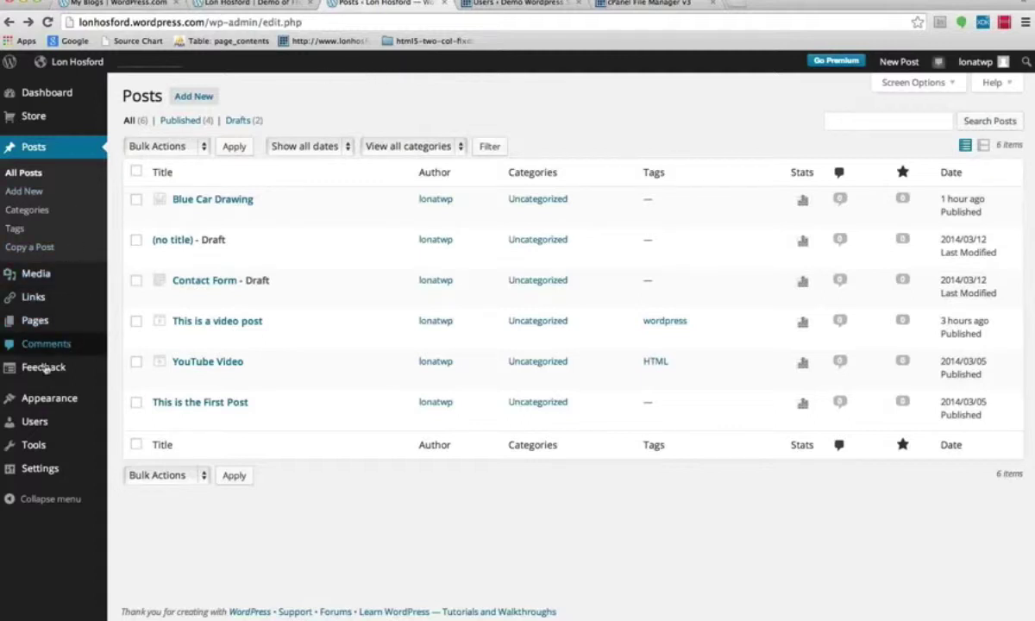
left_click(30, 422)
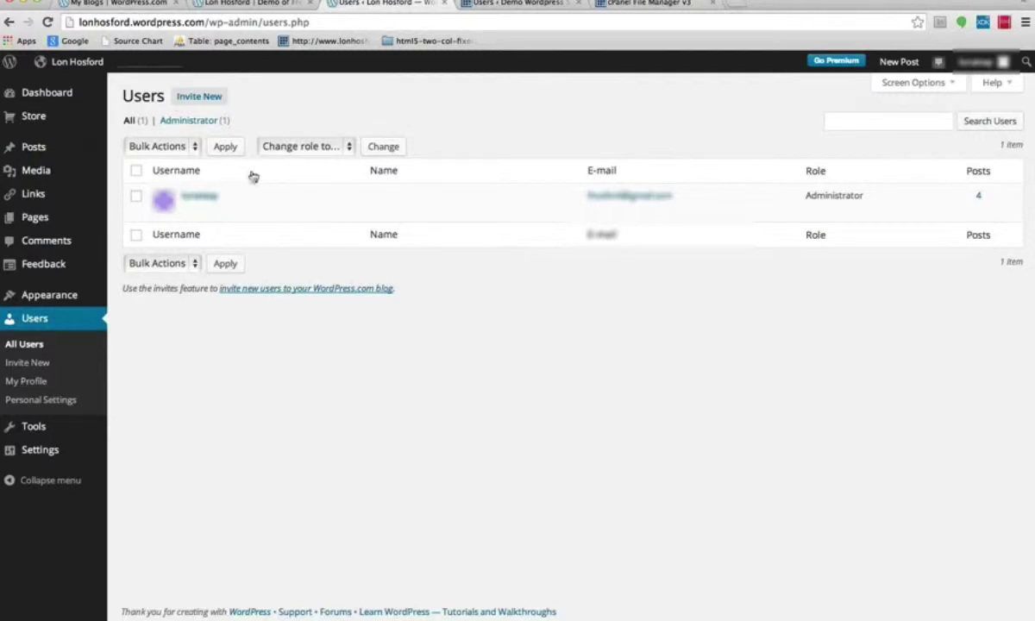
mouse_move(183, 191)
Start a new user invitation with the invitee's role set to Editor.
left_click(212, 96)
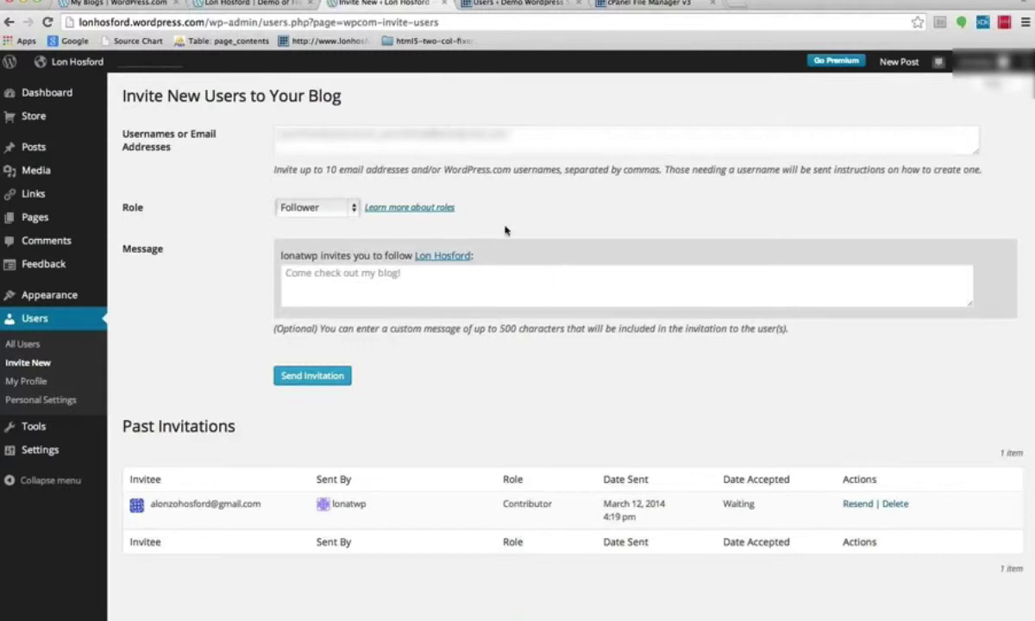
left_click(353, 208)
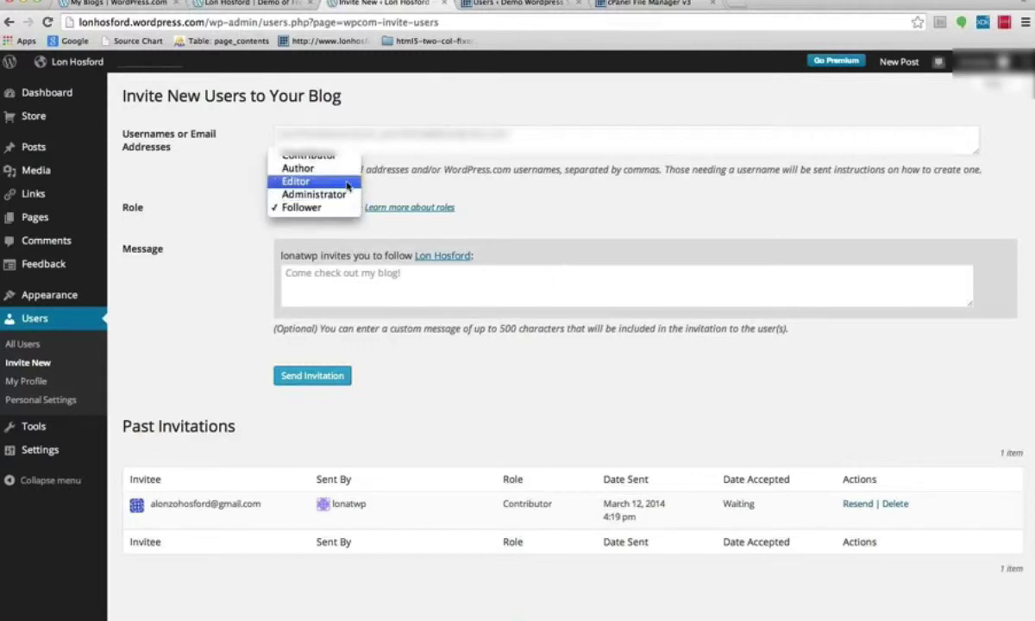
left_click(348, 182)
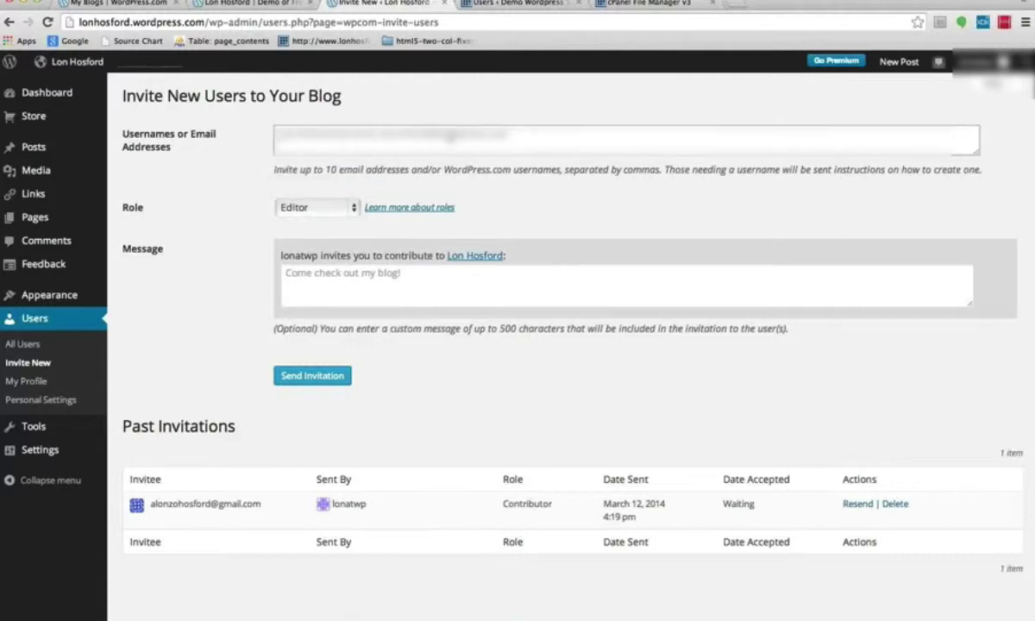
Enter the invitee's e-mail address and the message 'I am inviting you to be my editor'.
key("super+a")
type("lona")
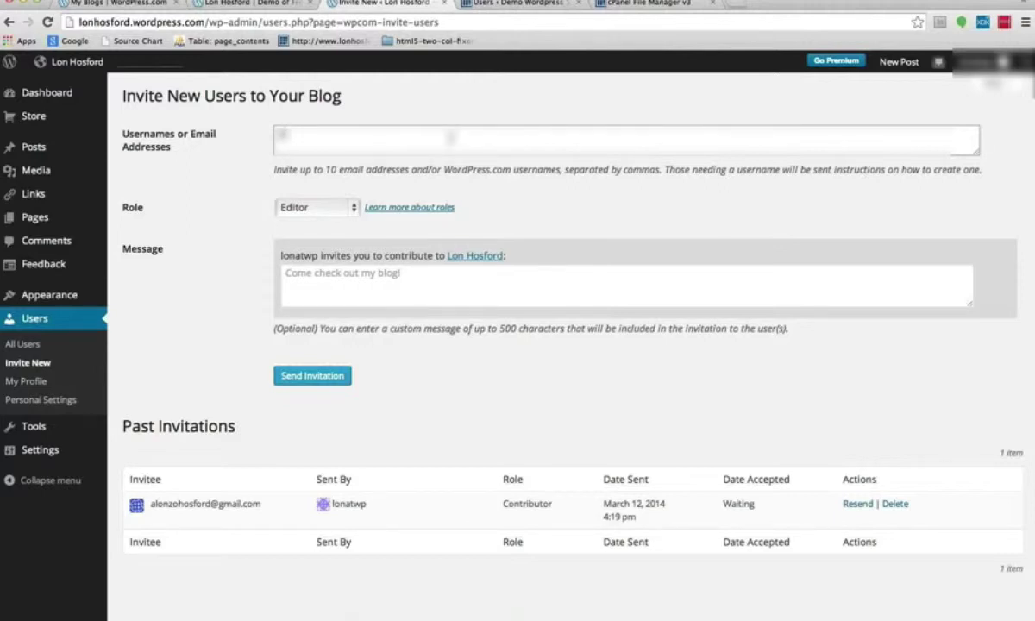
key("super+v")
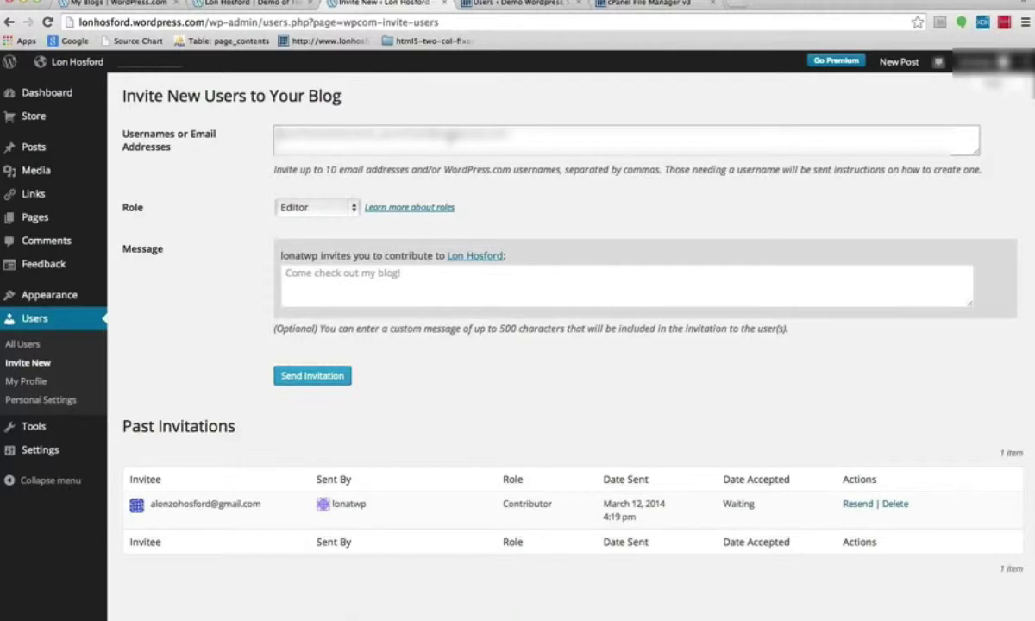
key("super+a")
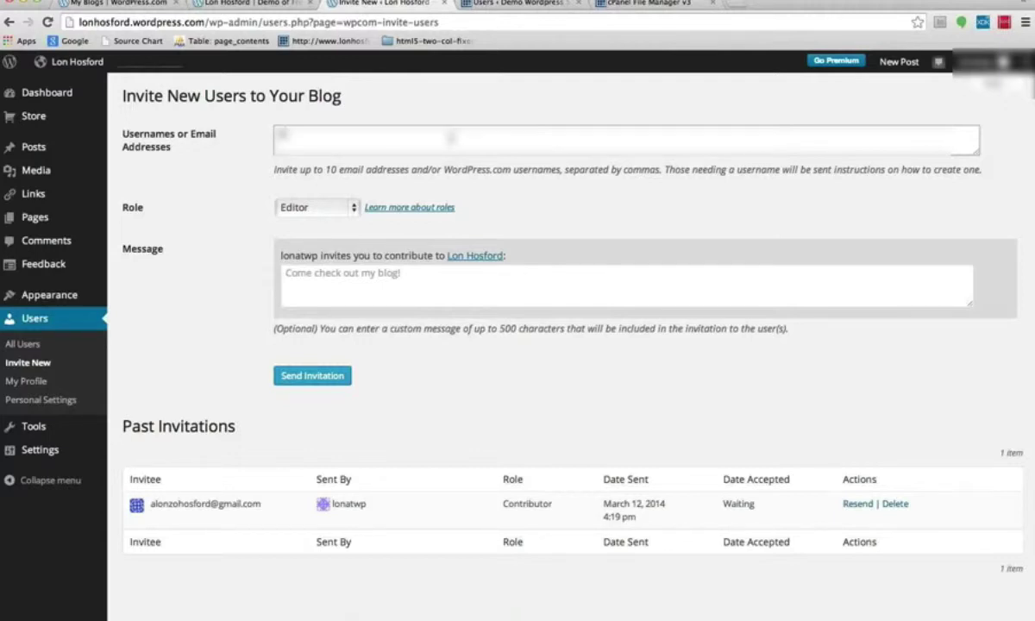
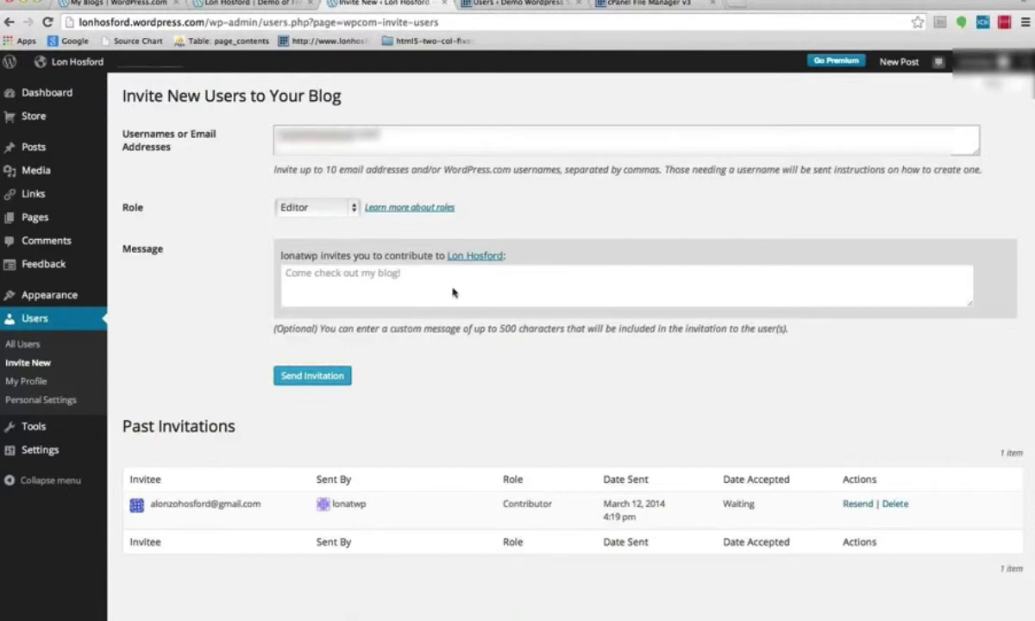
left_click(444, 280)
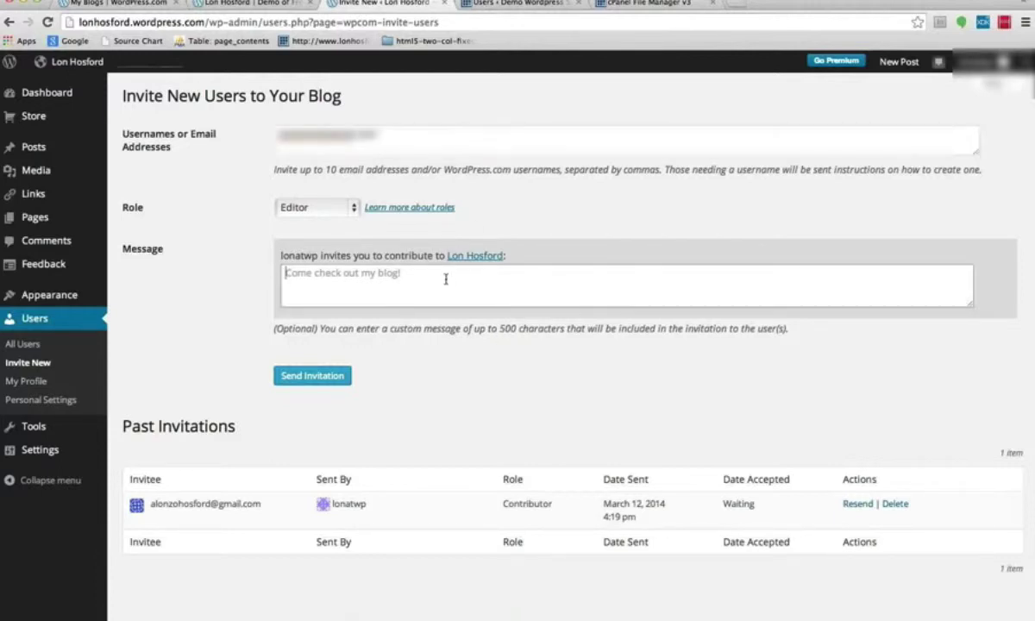
type("I")
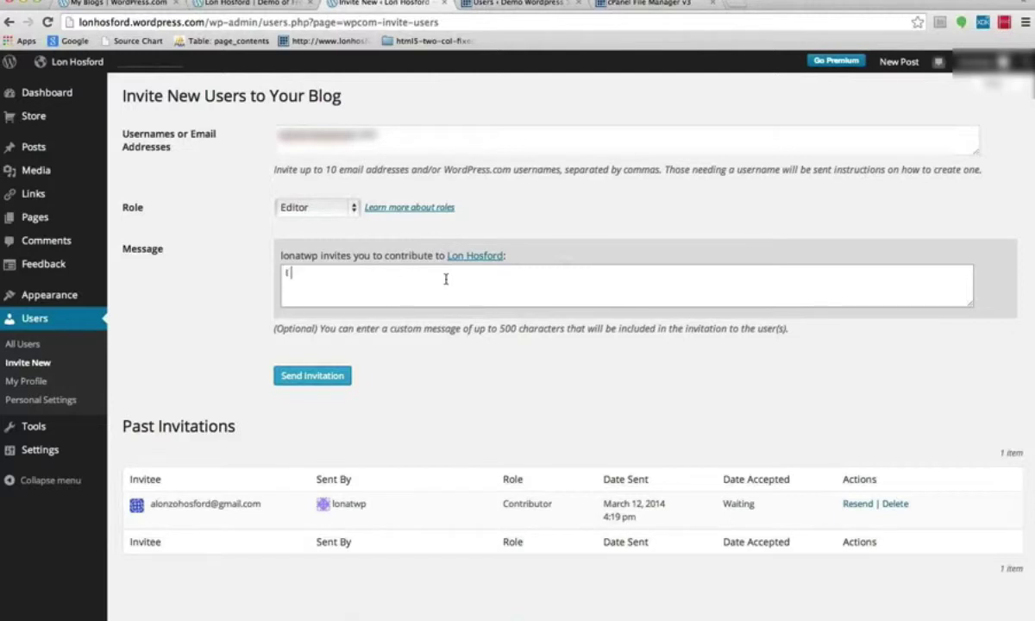
type(" am inviting you to be my editor")
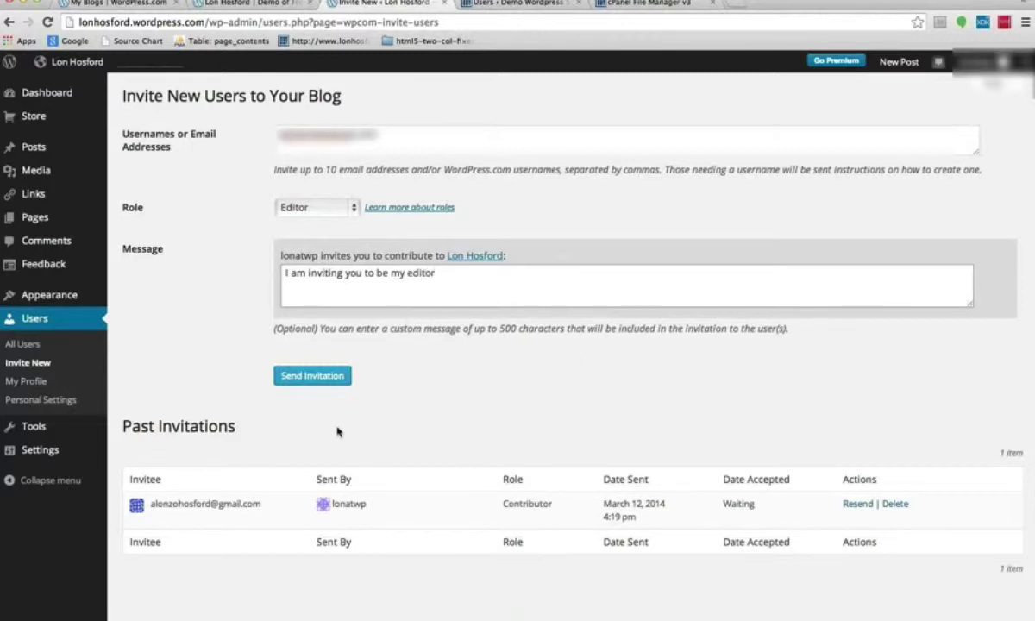
Correct the invitee's e-mail address after the send fails with an invalid-address error.
left_click(304, 374)
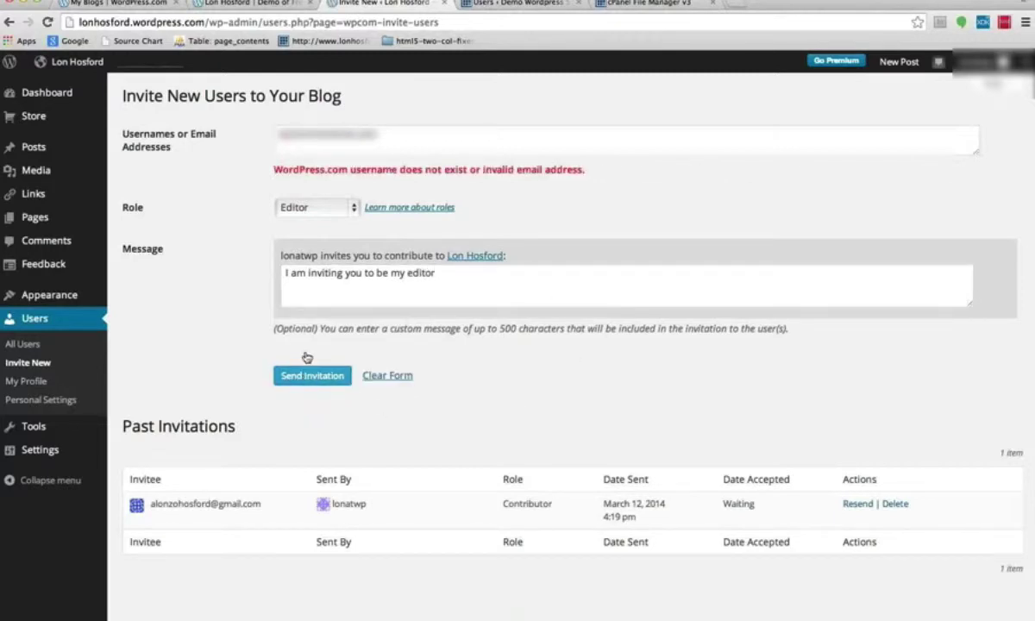
left_click(372, 132)
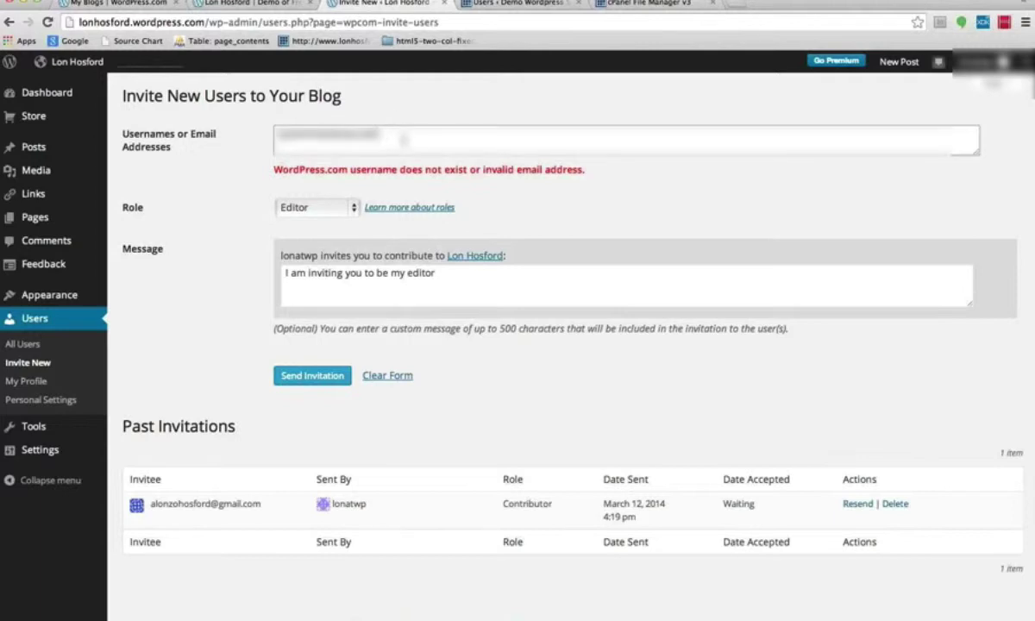
triple_click(402, 125)
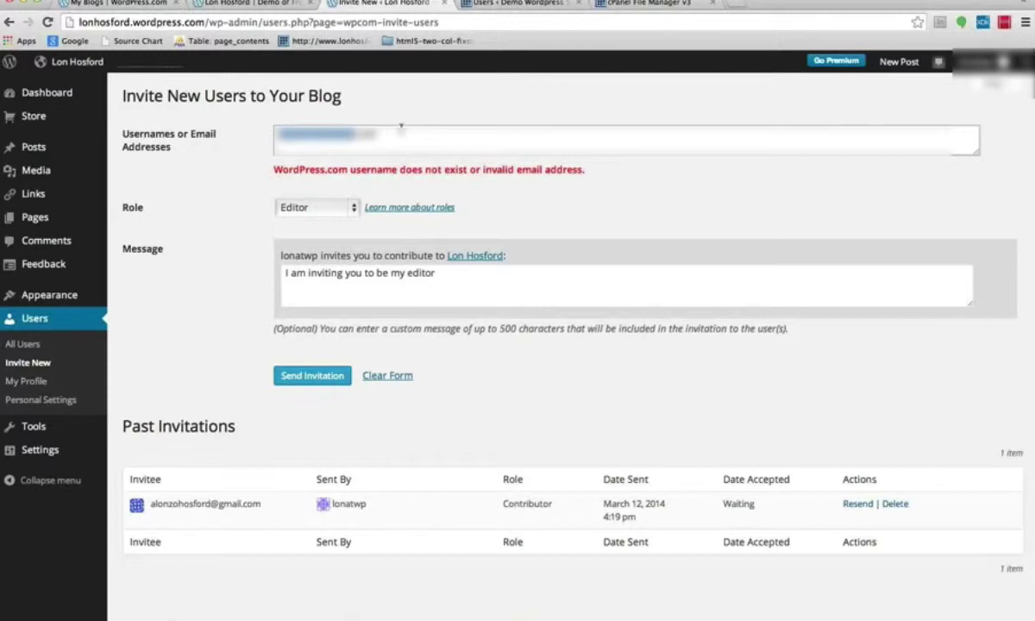
left_click(354, 126)
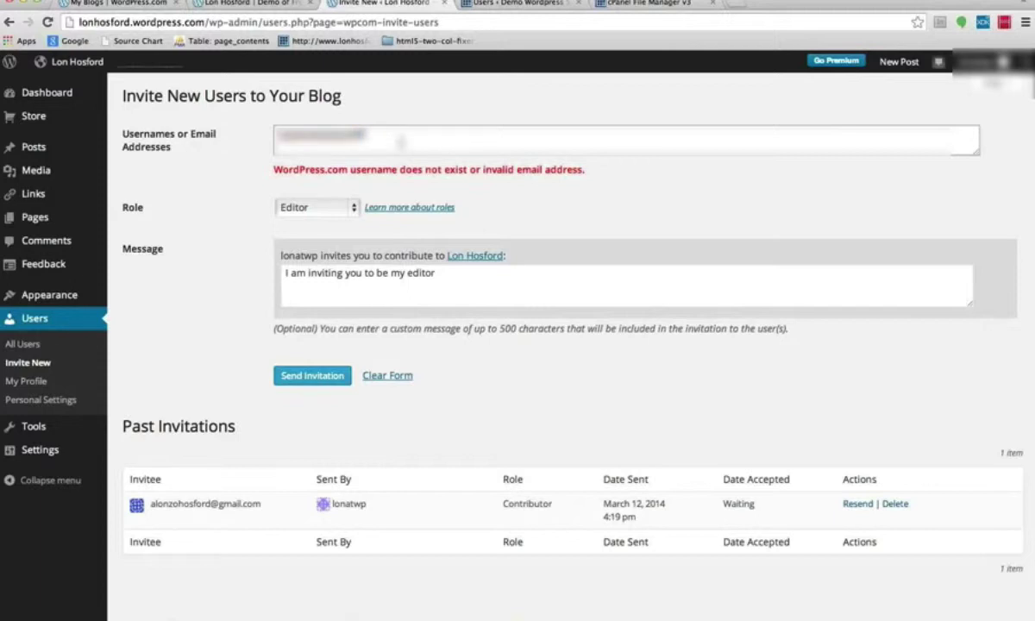
type("ail.com")
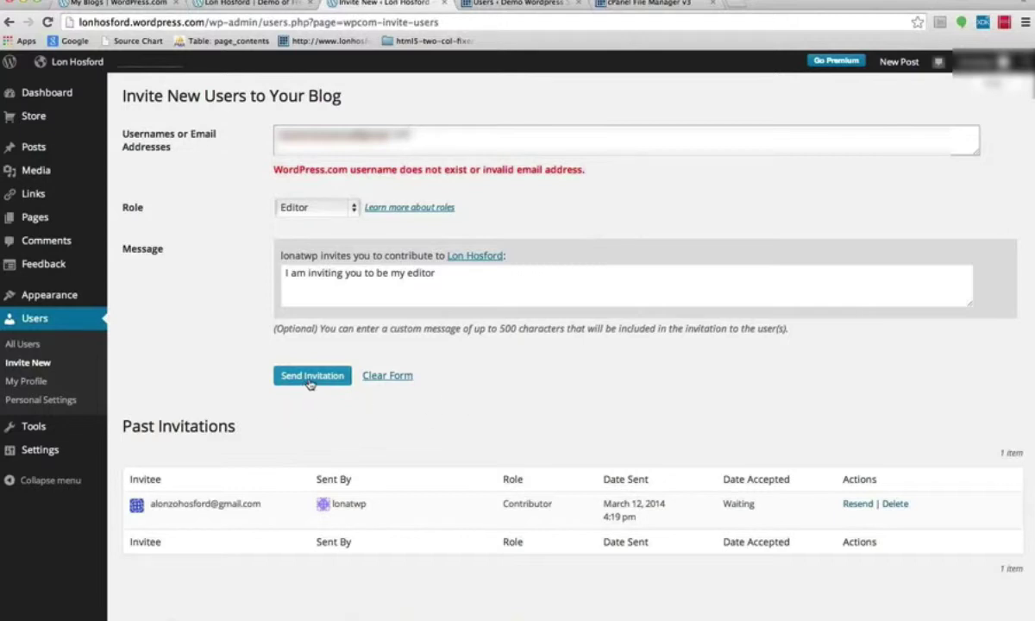
Send the Editor invitation and check the new waiting Editor row in Past Invitations.
left_click(309, 380)
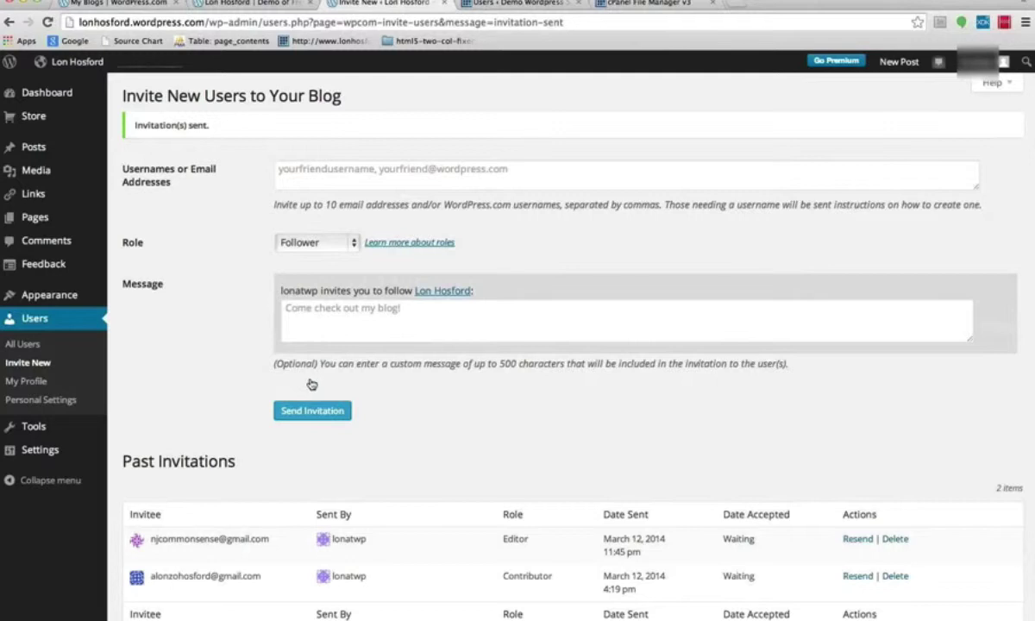
scroll(757, 439, "down", 2)
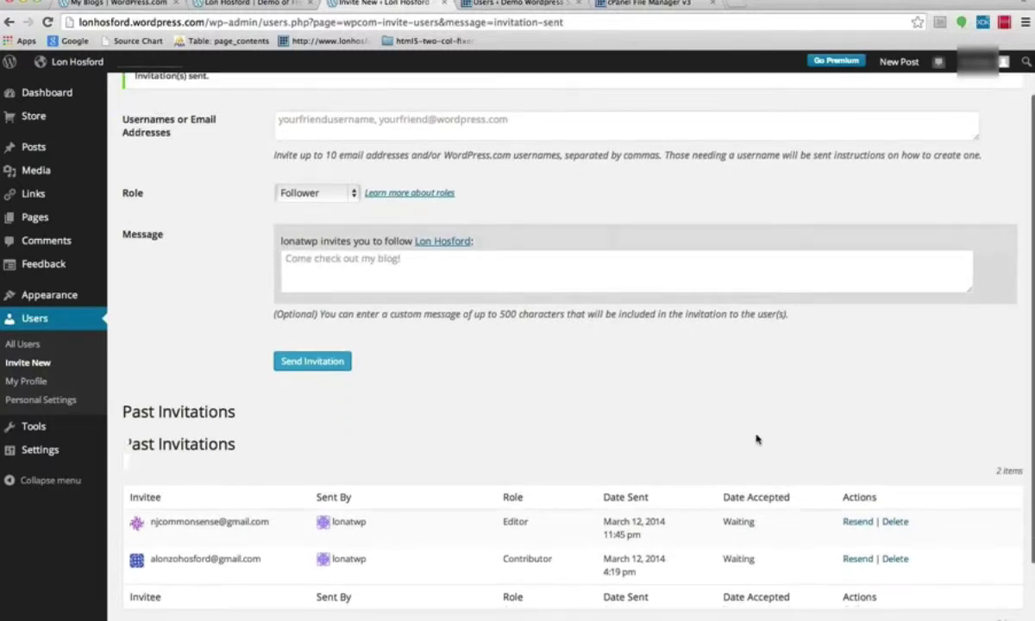
scroll(757, 440, "down", 1)
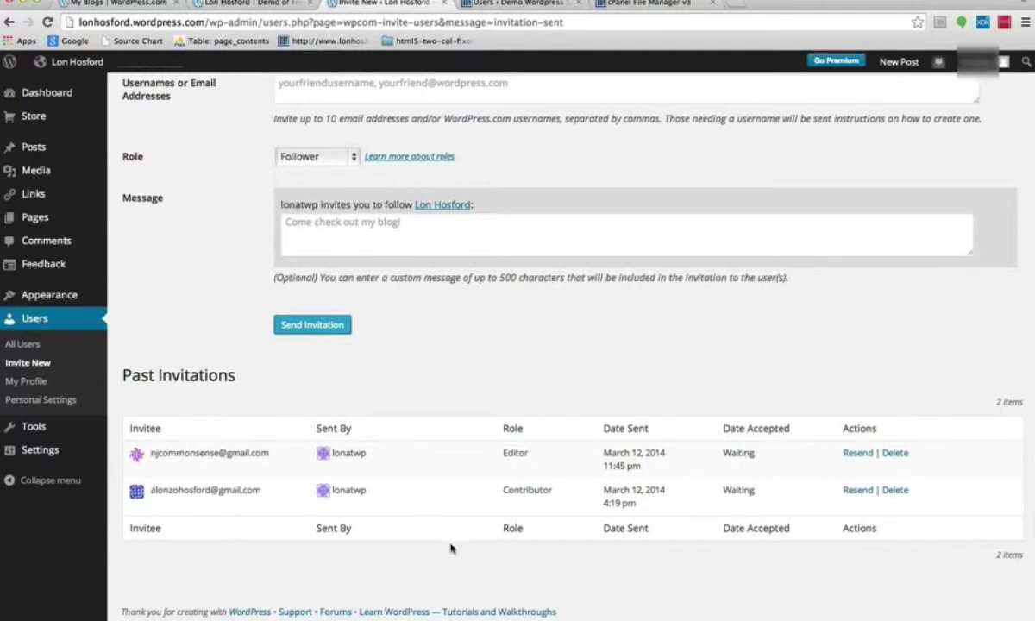
scroll(466, 374, "down", 1)
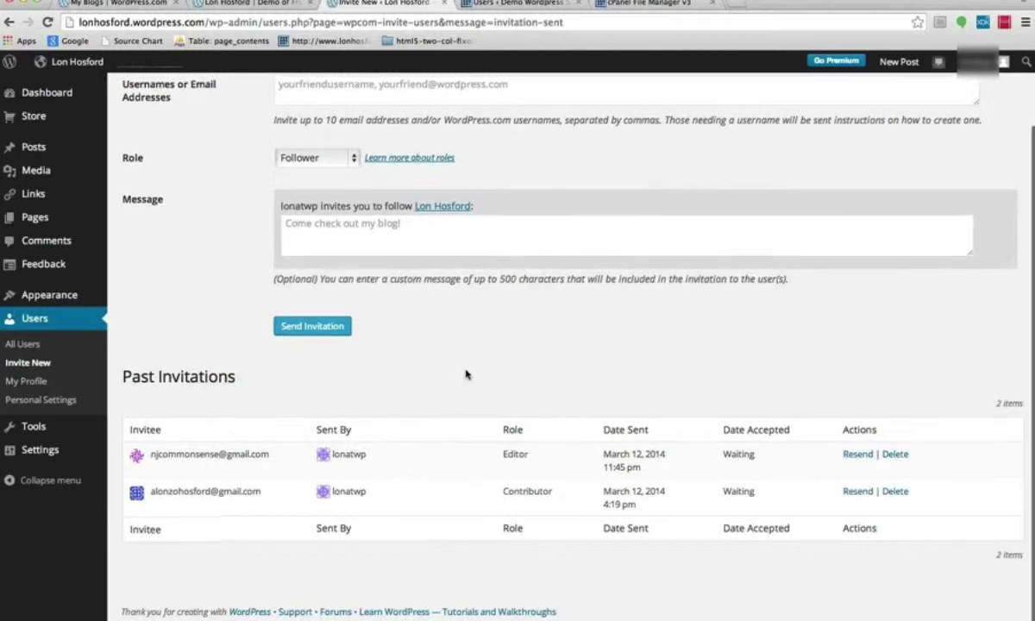
scroll(466, 373, "up", 1)
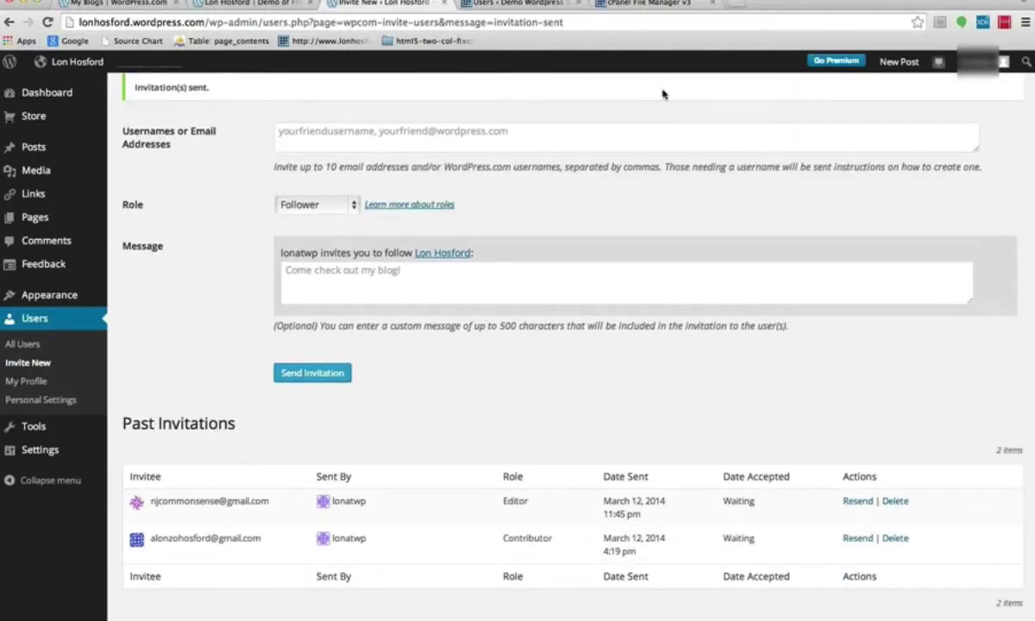
scroll(663, 94, "up", 1)
scroll(662, 93, "up", 2)
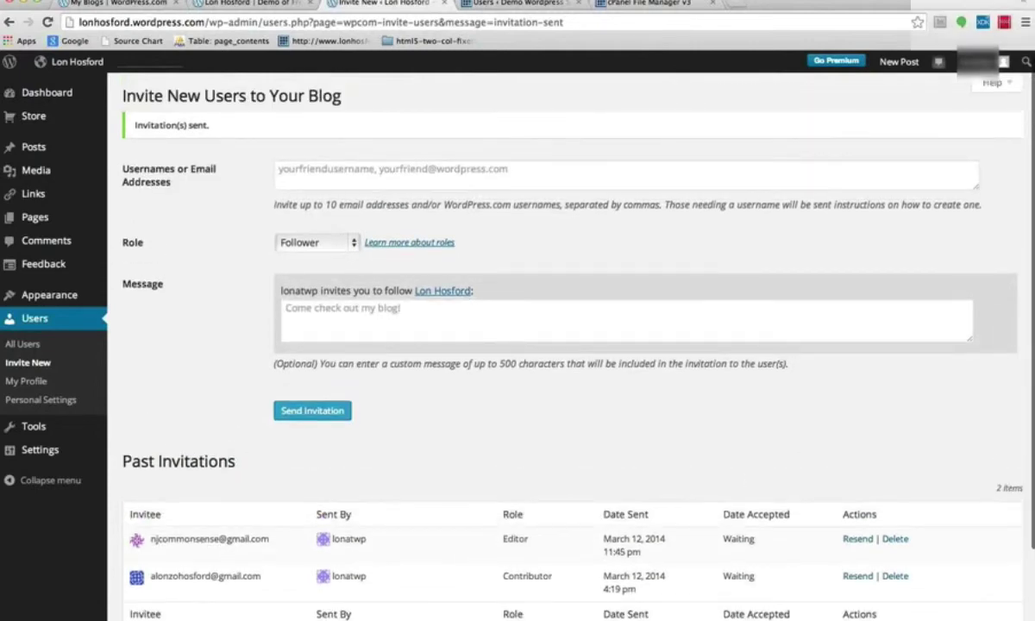